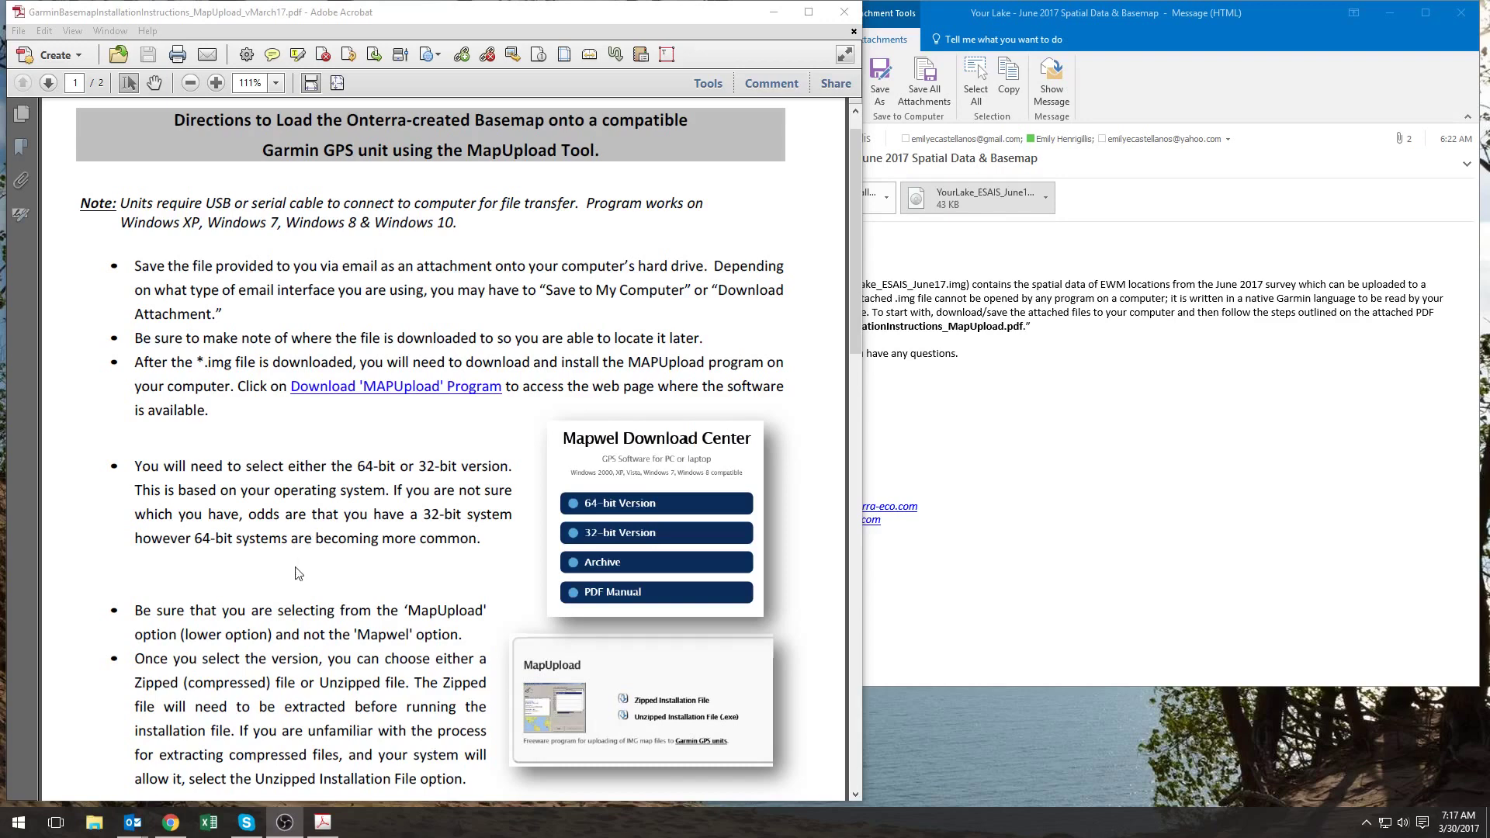
Switch to Chrome and download the GarminBasemapInstallationInstructions PDF and YourLake_ESAIS_June17.img attachments from the Gmail message
left_click(170, 823)
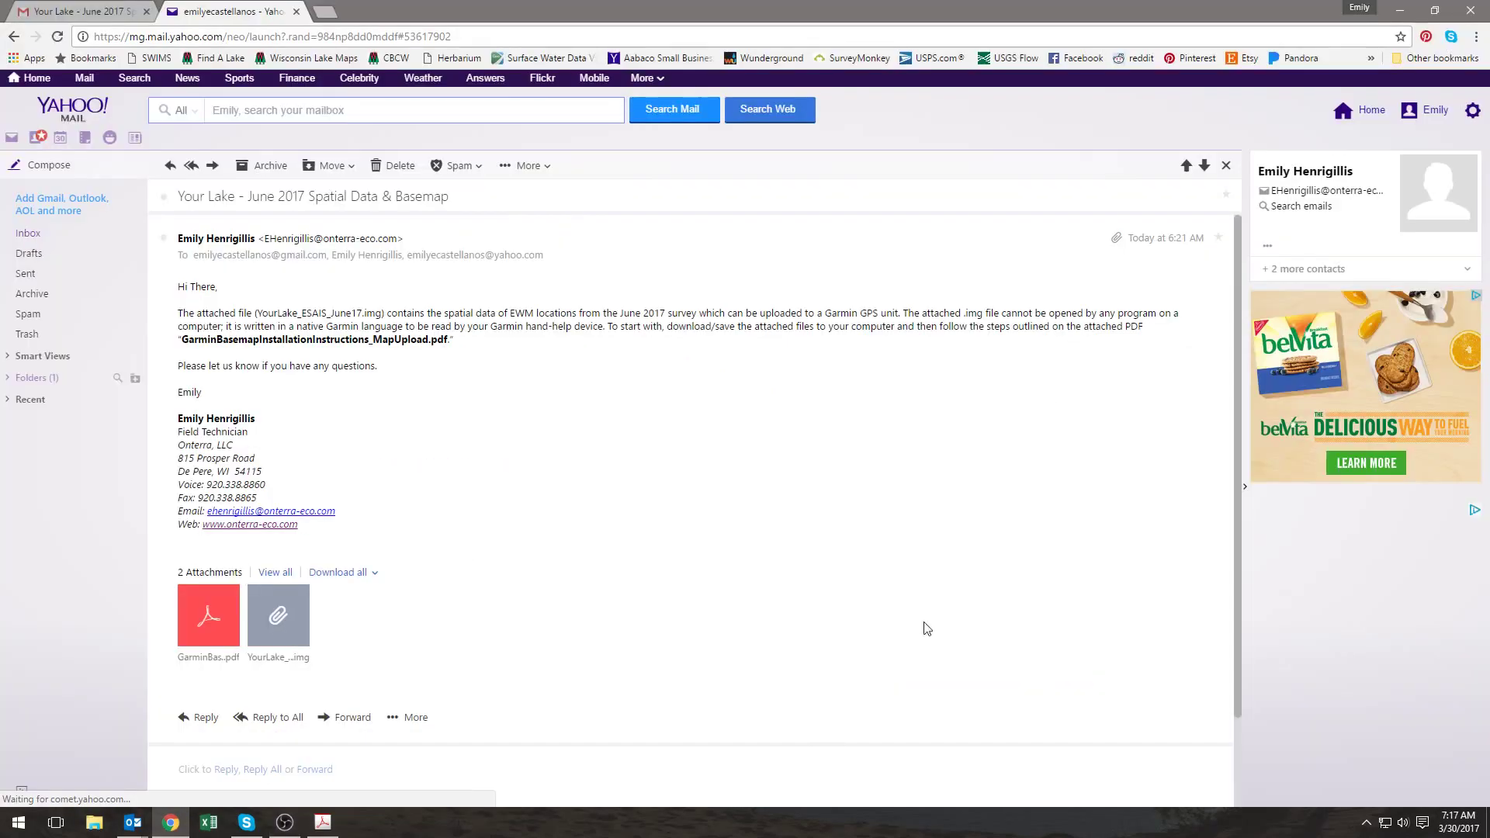
key("ctrl+1")
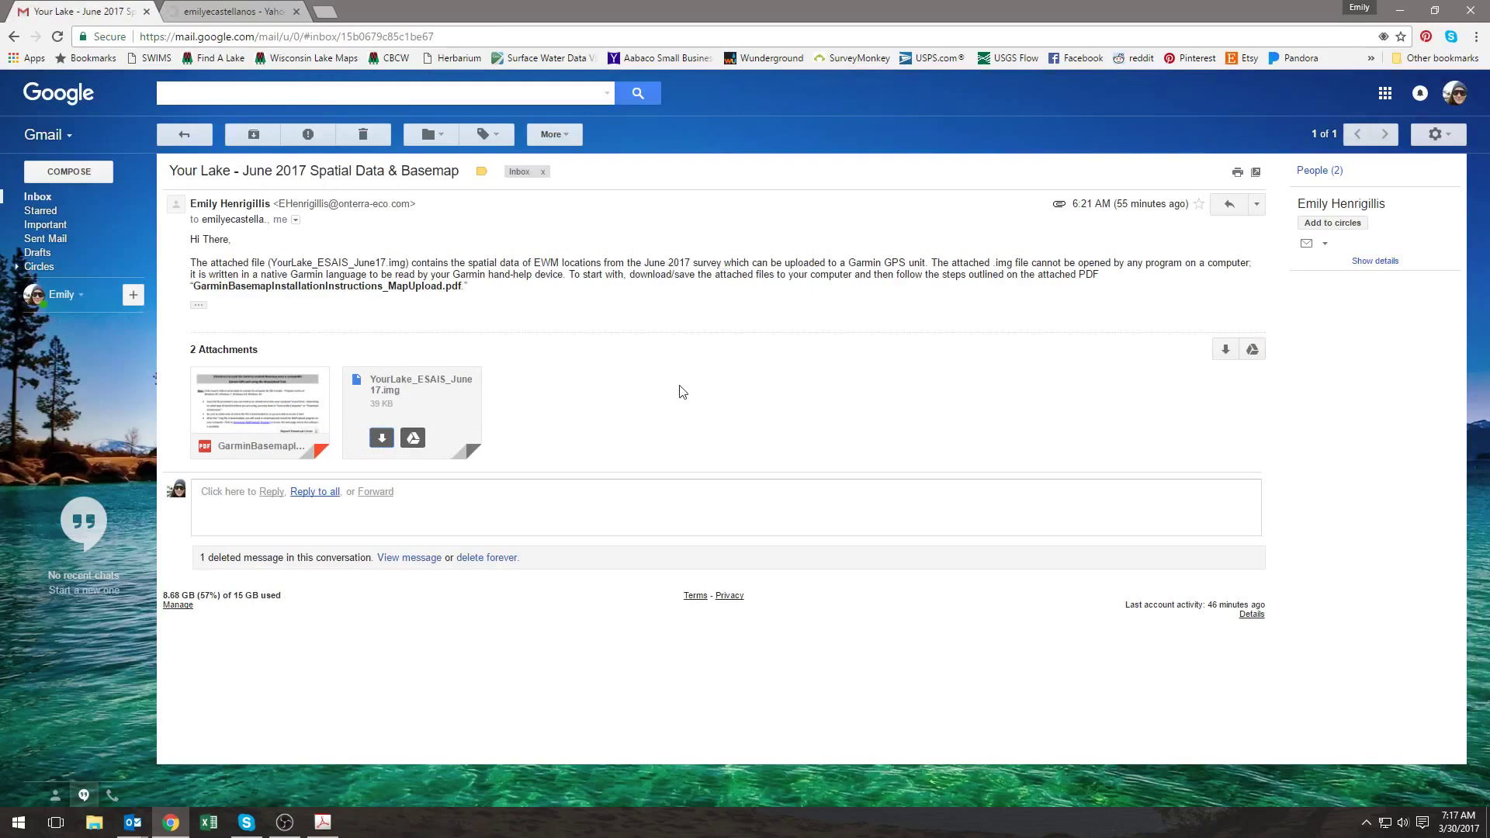
mouse_move(297, 396)
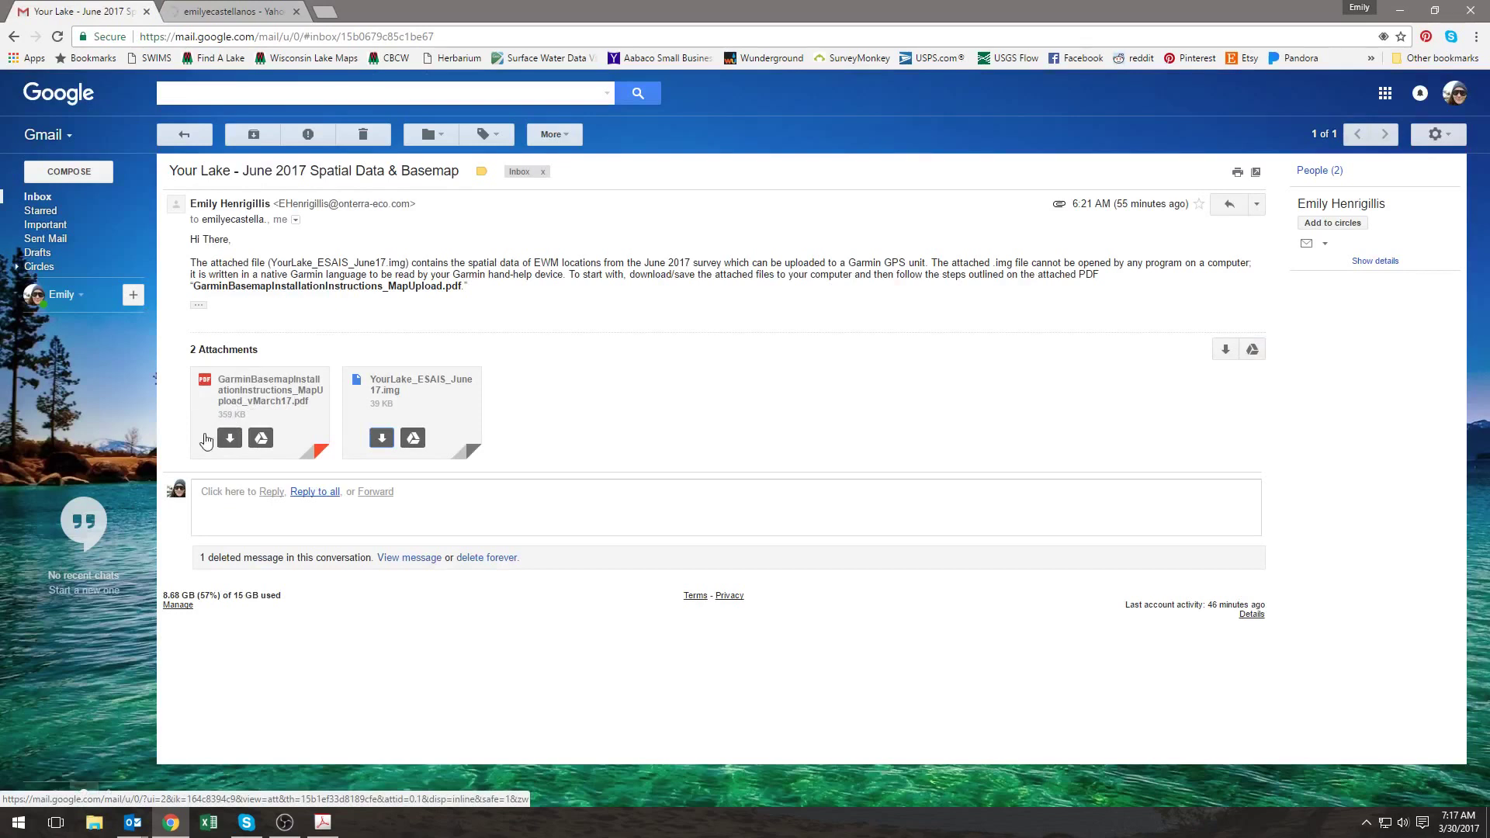
left_click(229, 437)
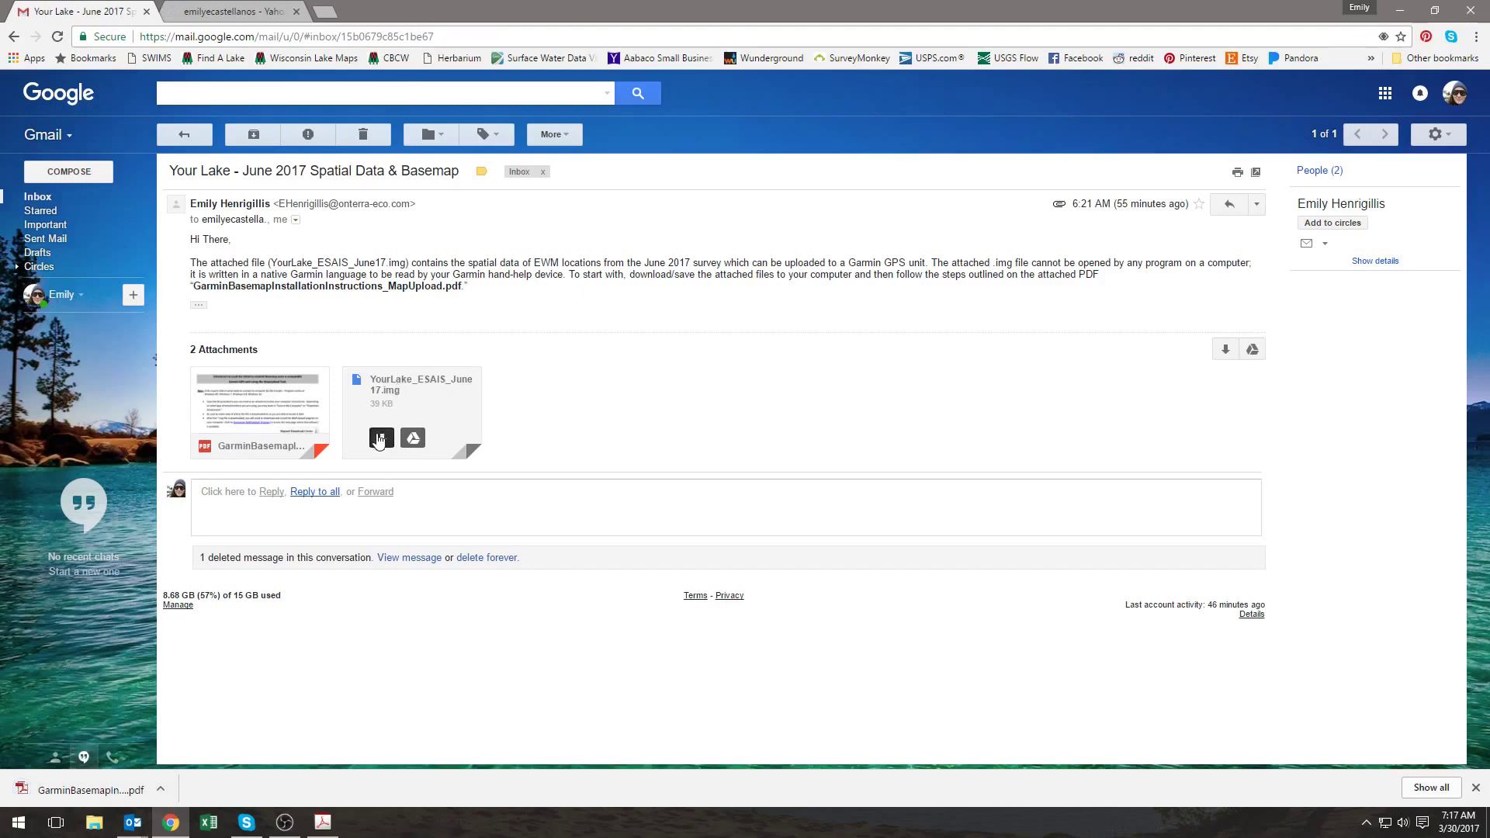
left_click(379, 438)
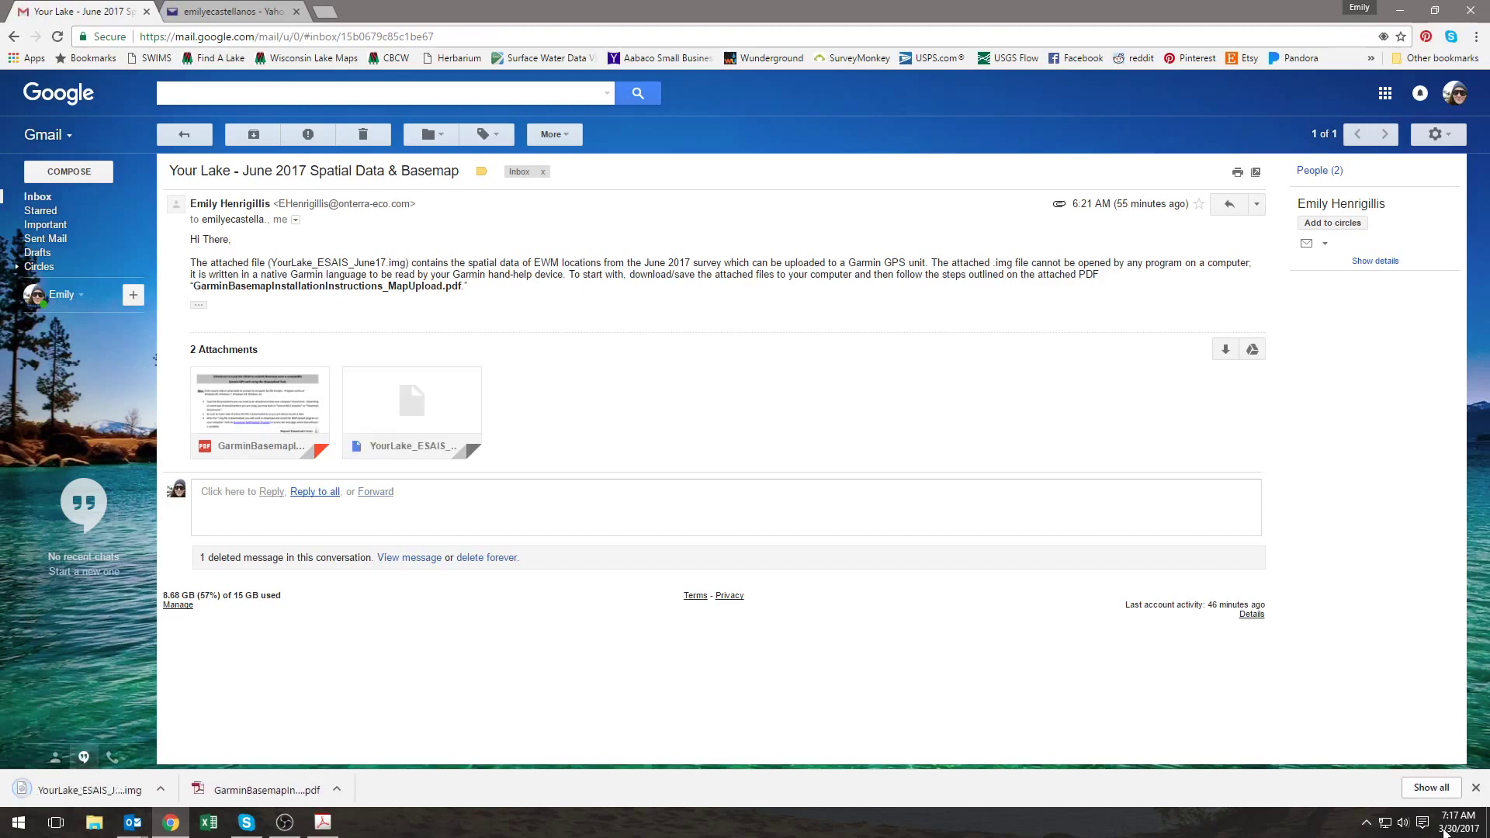
left_click(1475, 787)
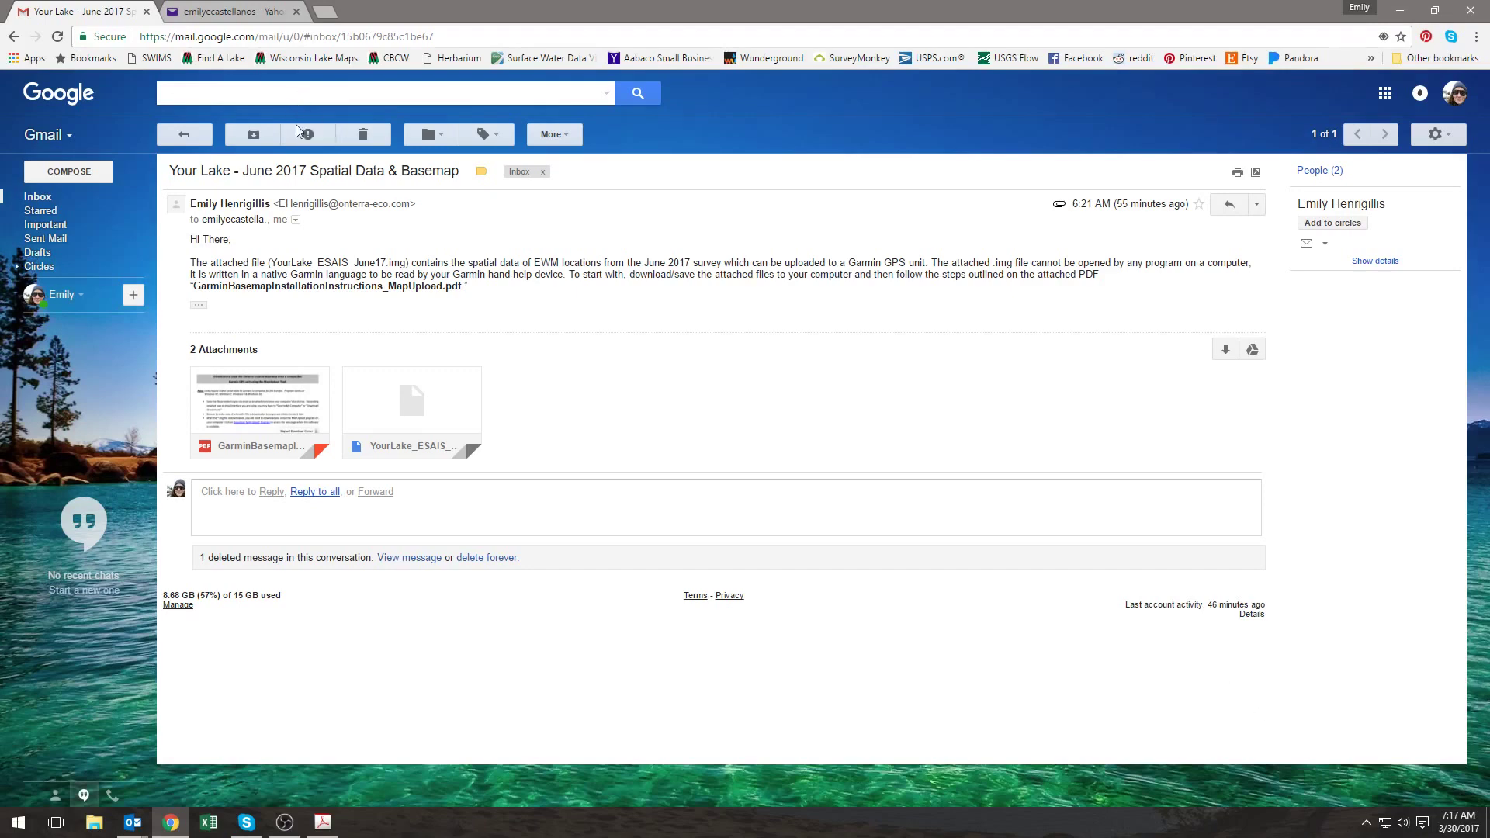
Download the Garmin instructions PDF and the YourLake .img attachments from the same message in Yahoo Mail
left_click(226, 11)
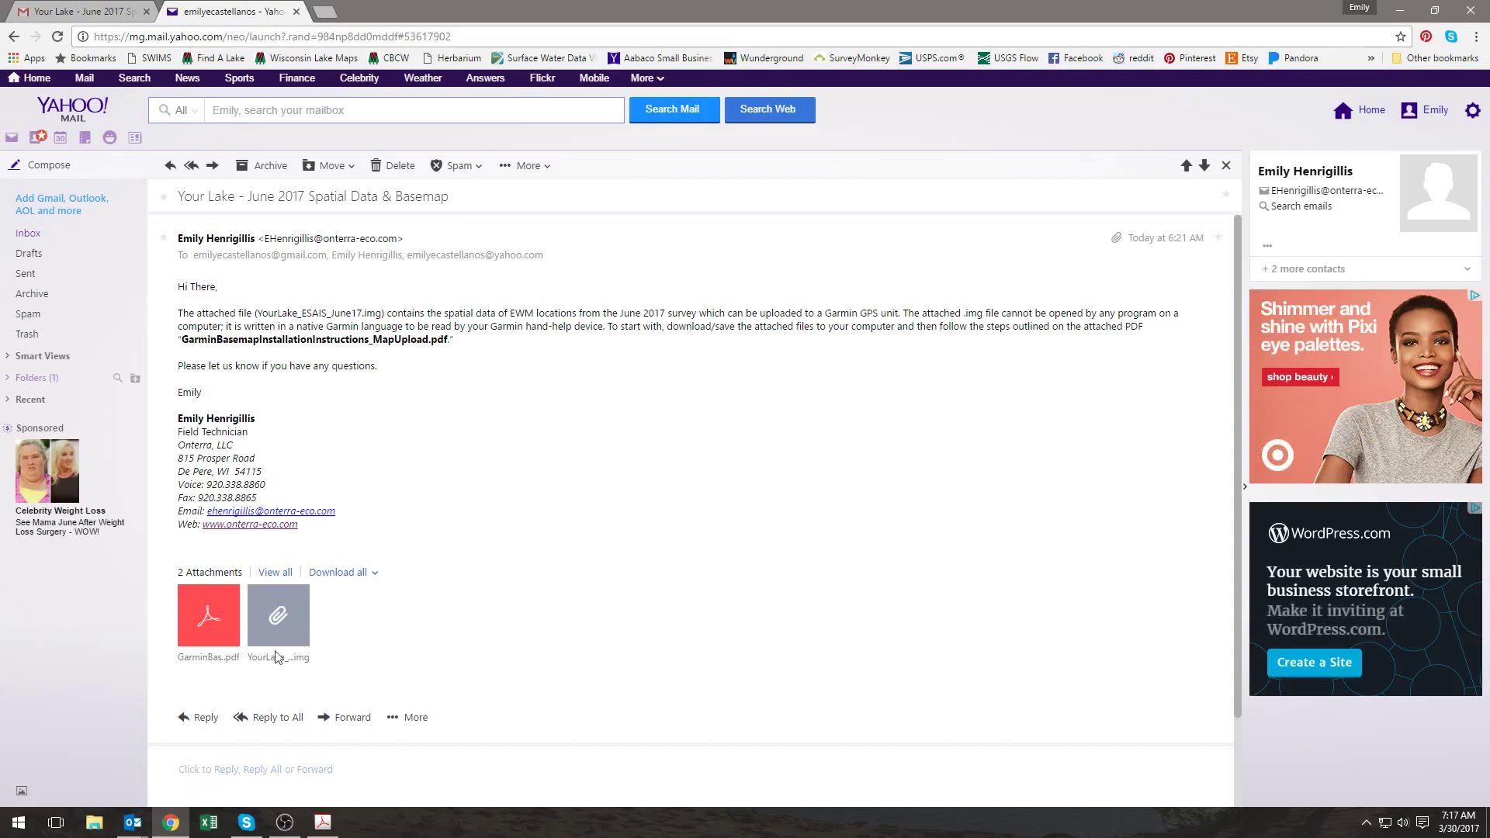
mouse_move(206, 611)
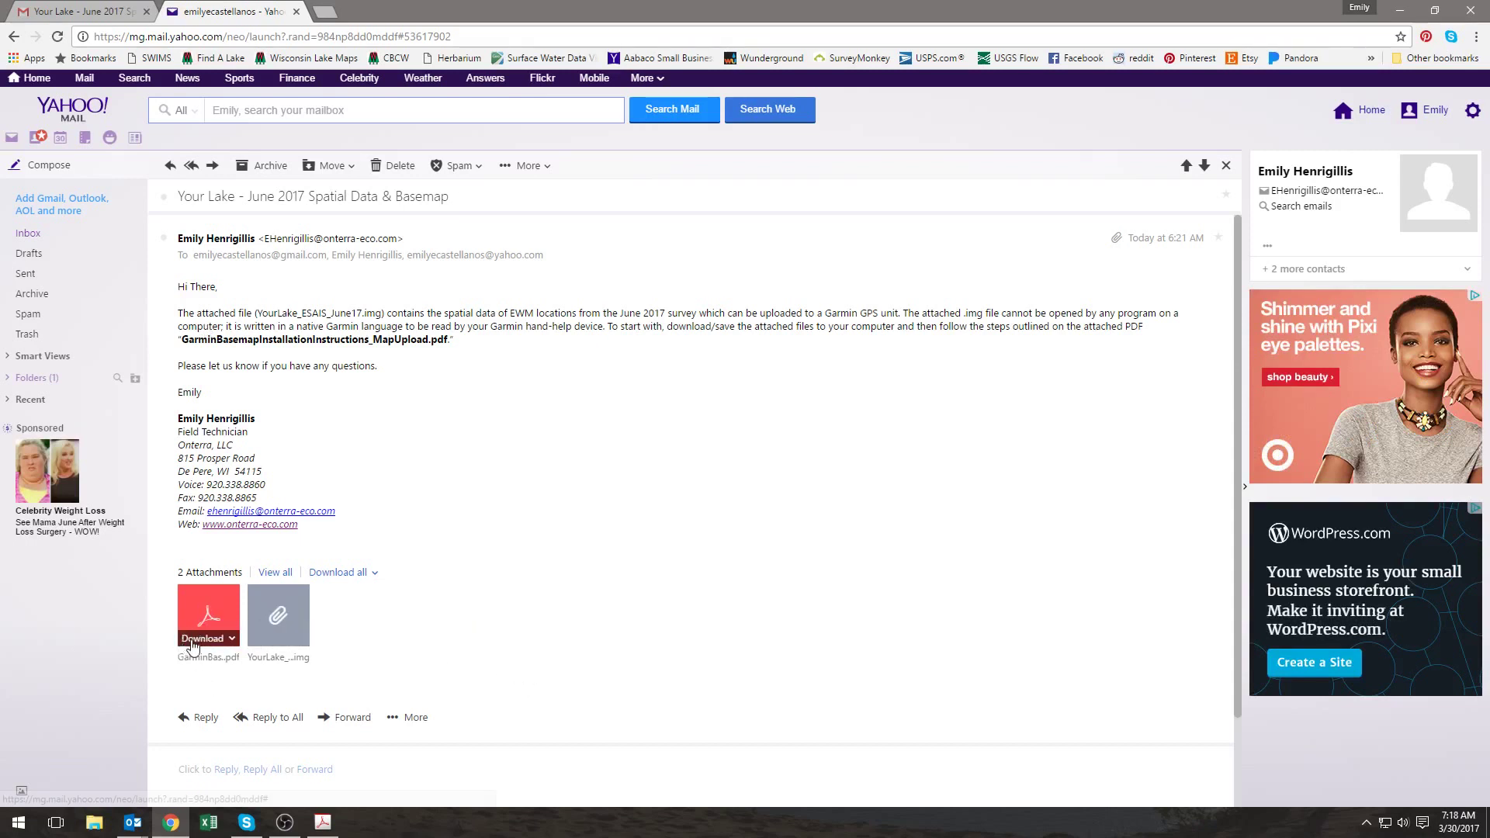
left_click(193, 645)
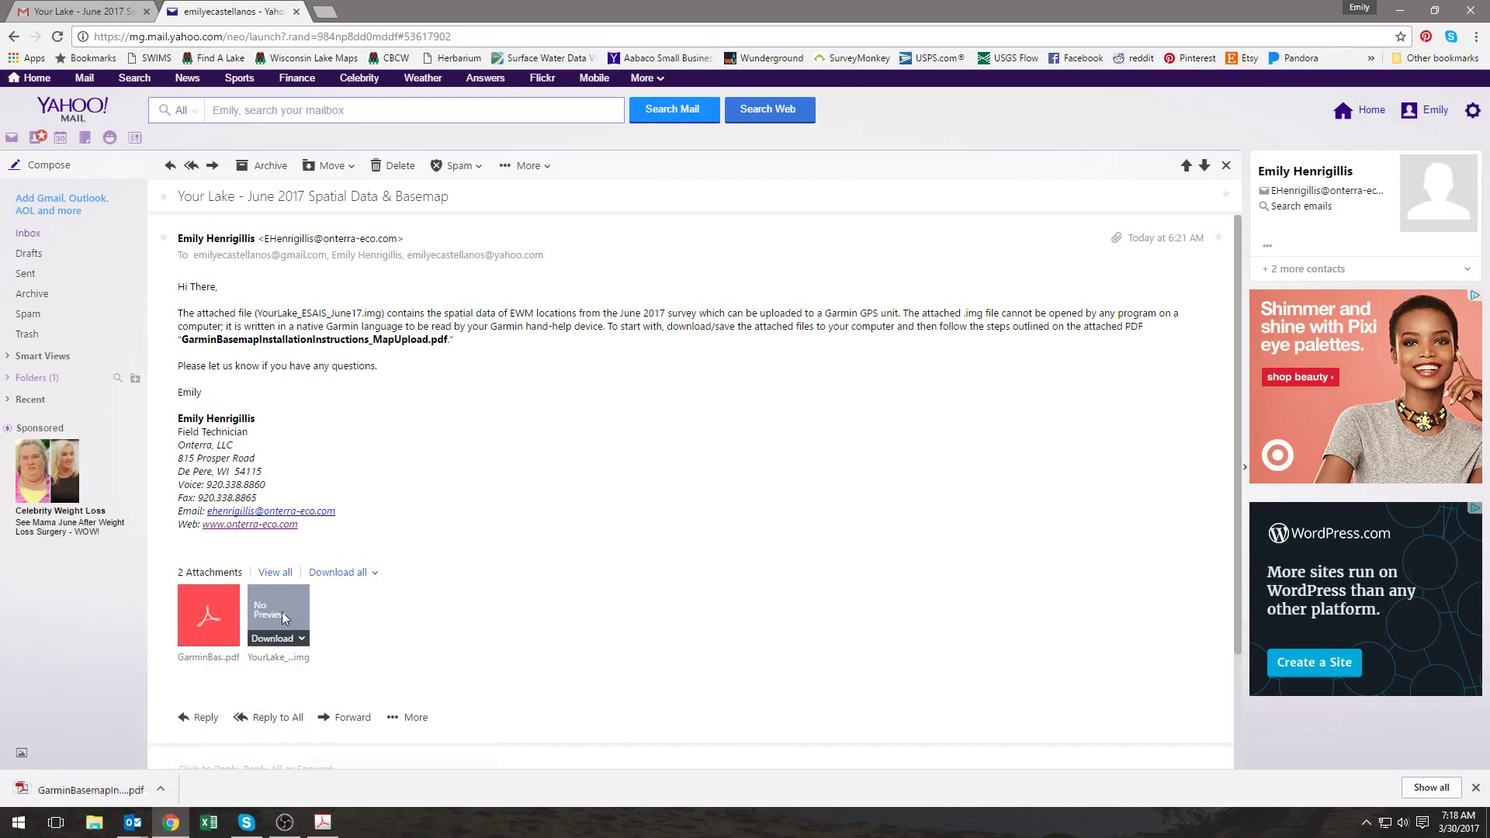
left_click(280, 644)
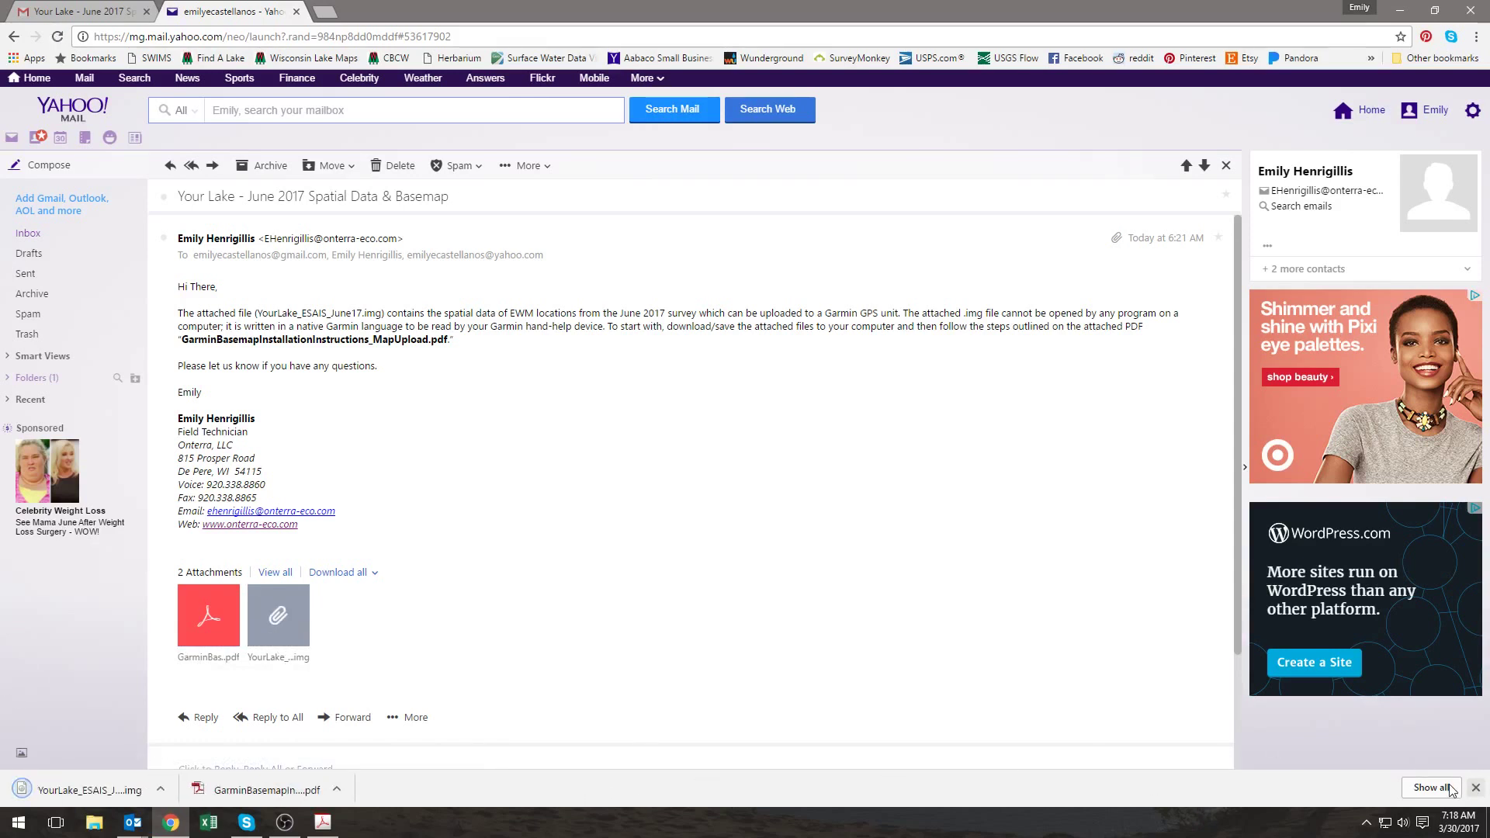
left_click(1474, 788)
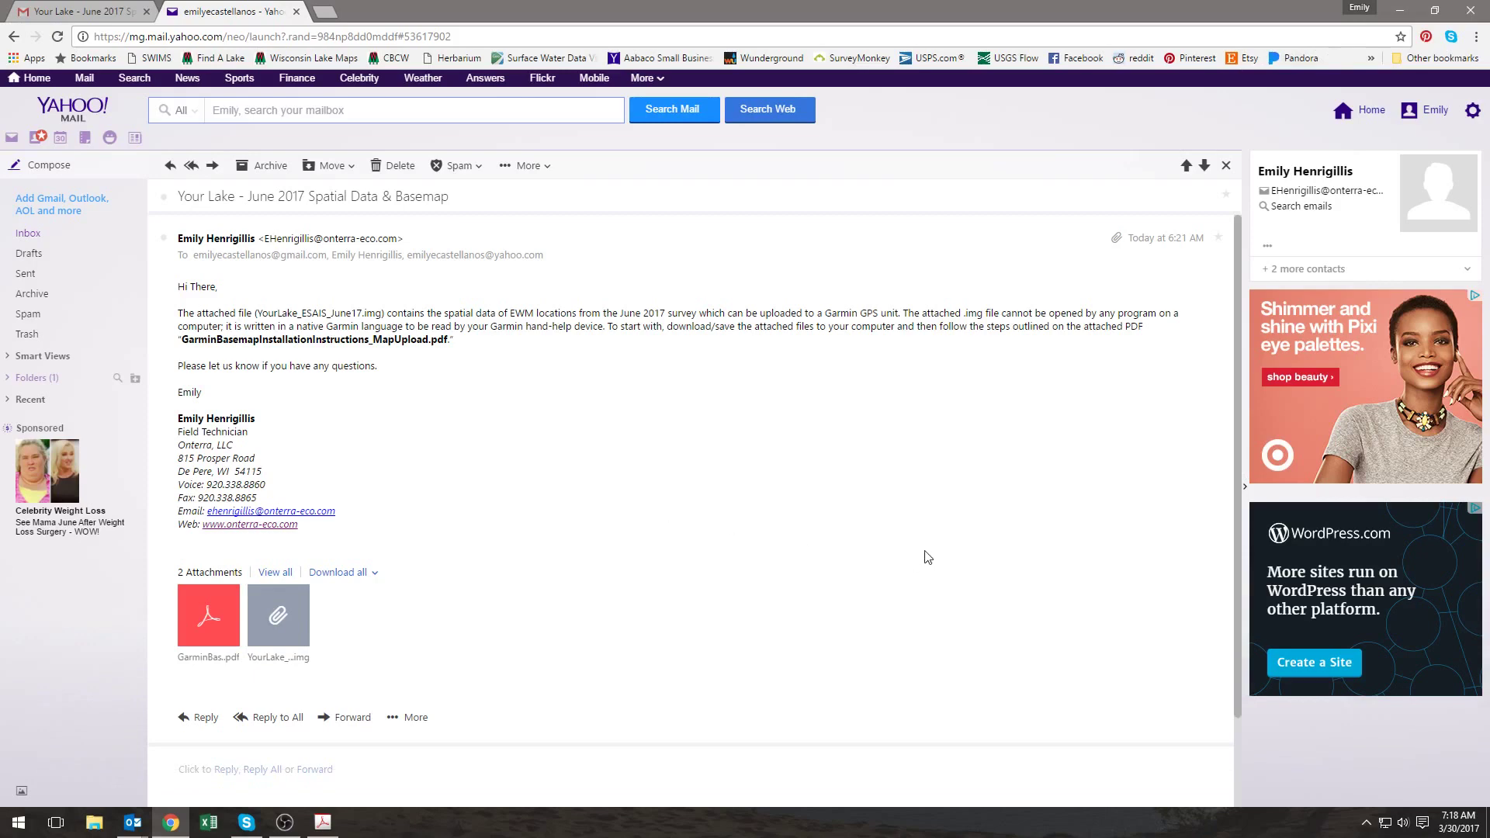
Move YourLake_ESAIS_June17 (1).img and the newest Garmin instructions PDF from Downloads into the desktop folder Your Lake, check its contents, and close the folder windows
left_click(1405, 7)
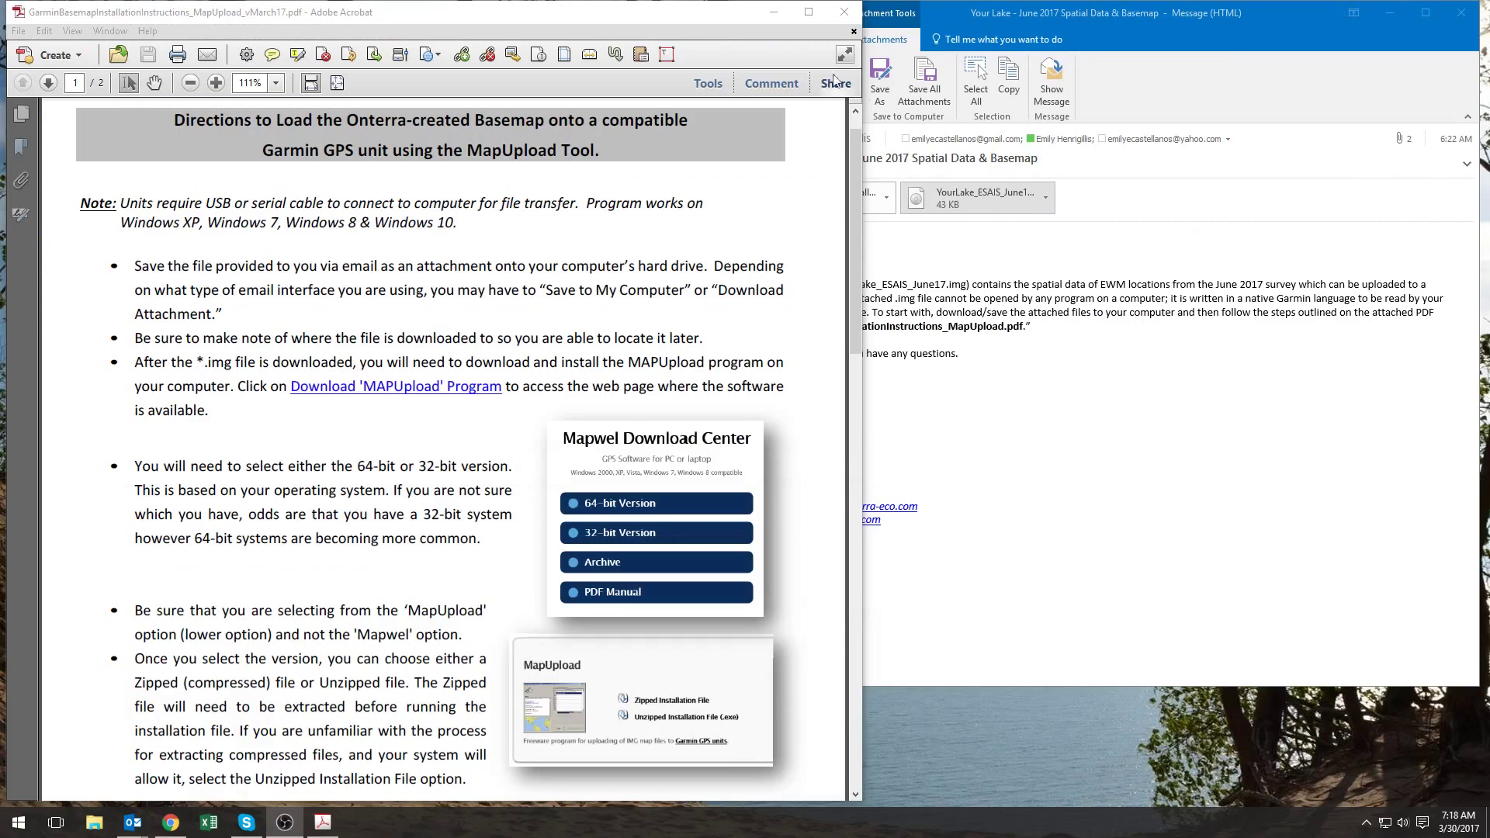
left_click(773, 17)
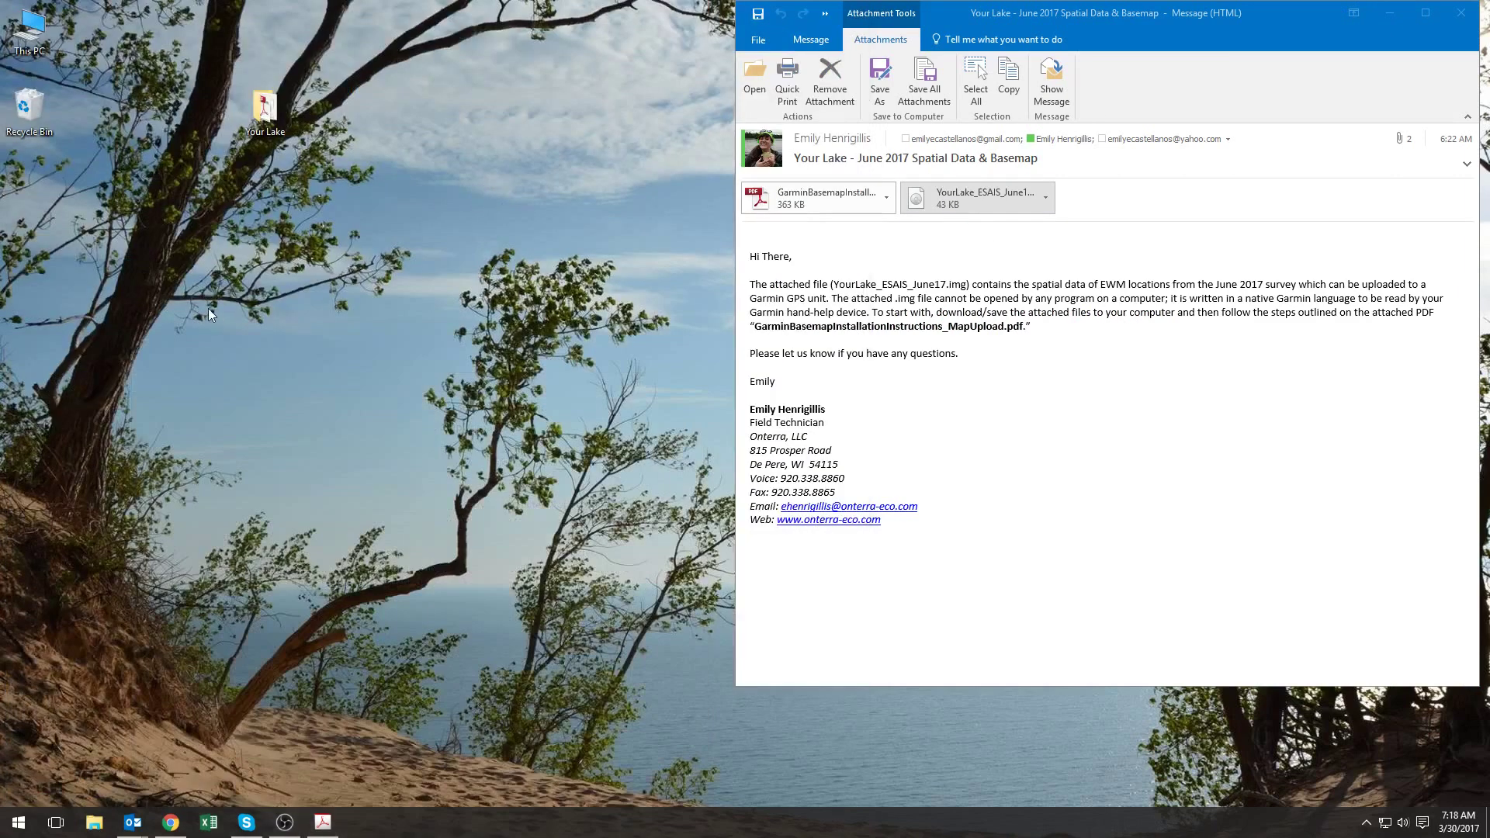
double_click(31, 33)
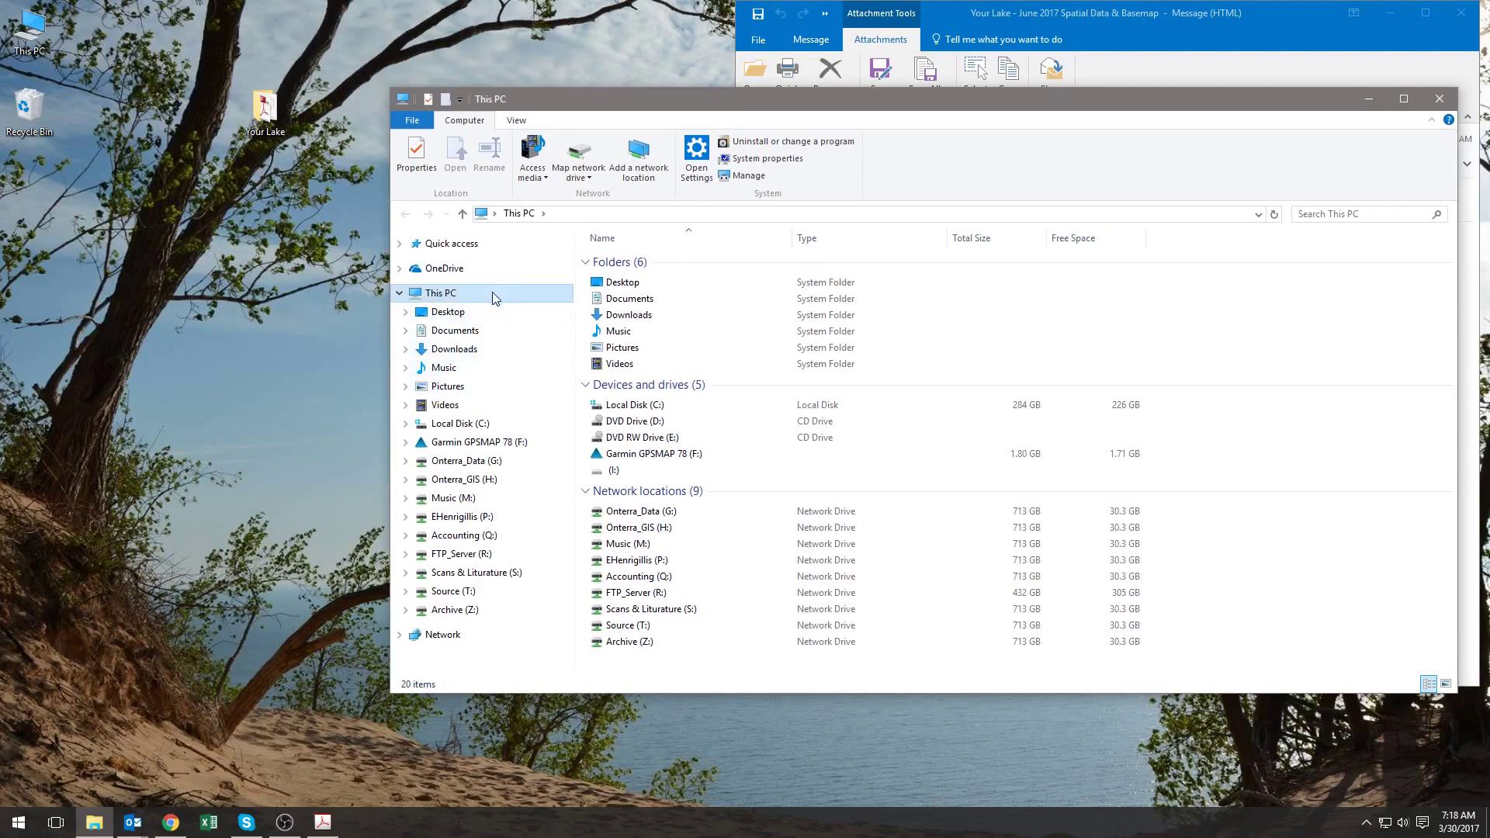
left_click(492, 355)
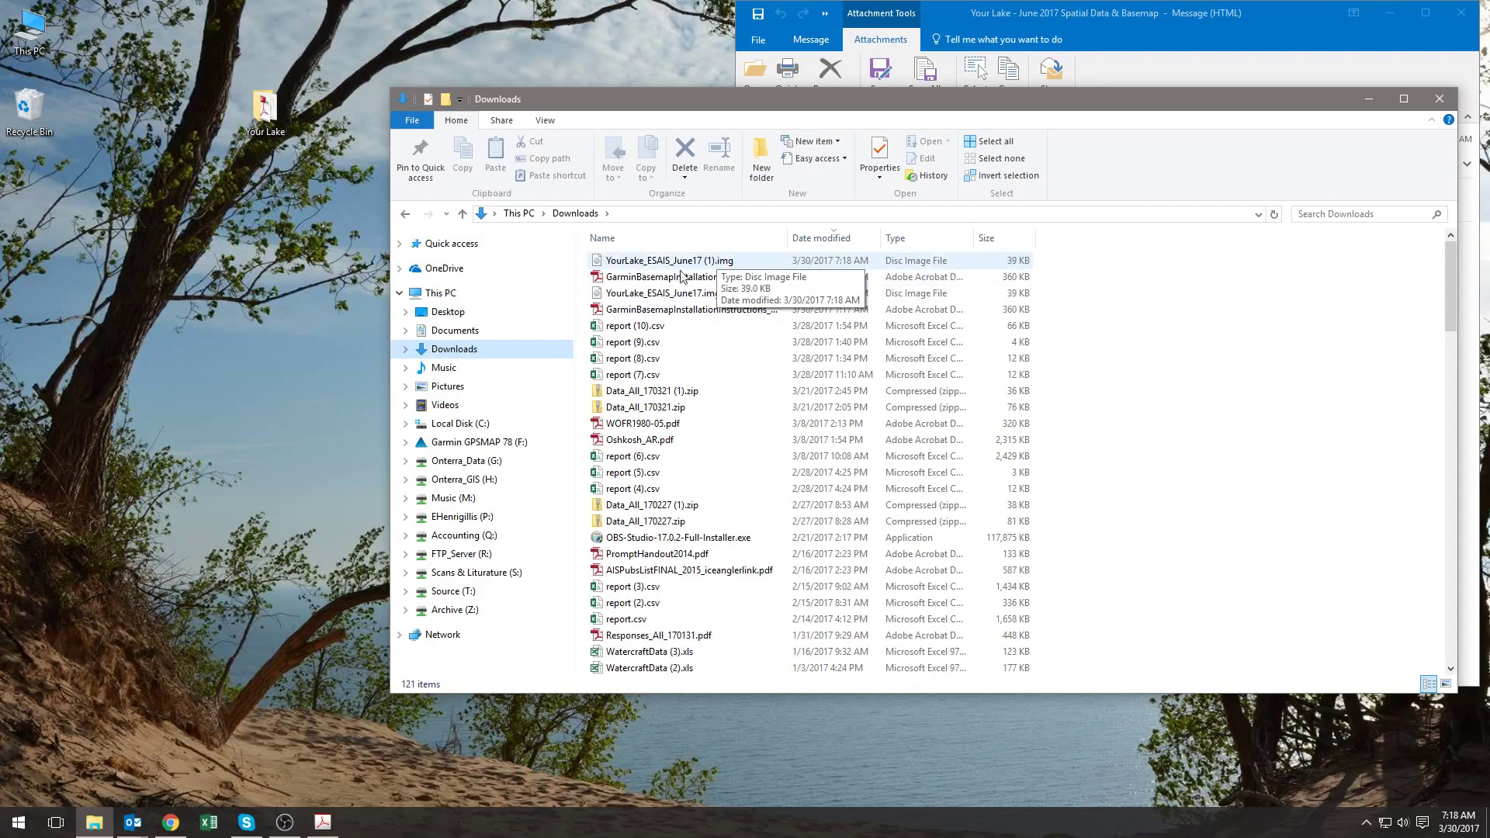
left_click_drag(697, 262, 275, 130)
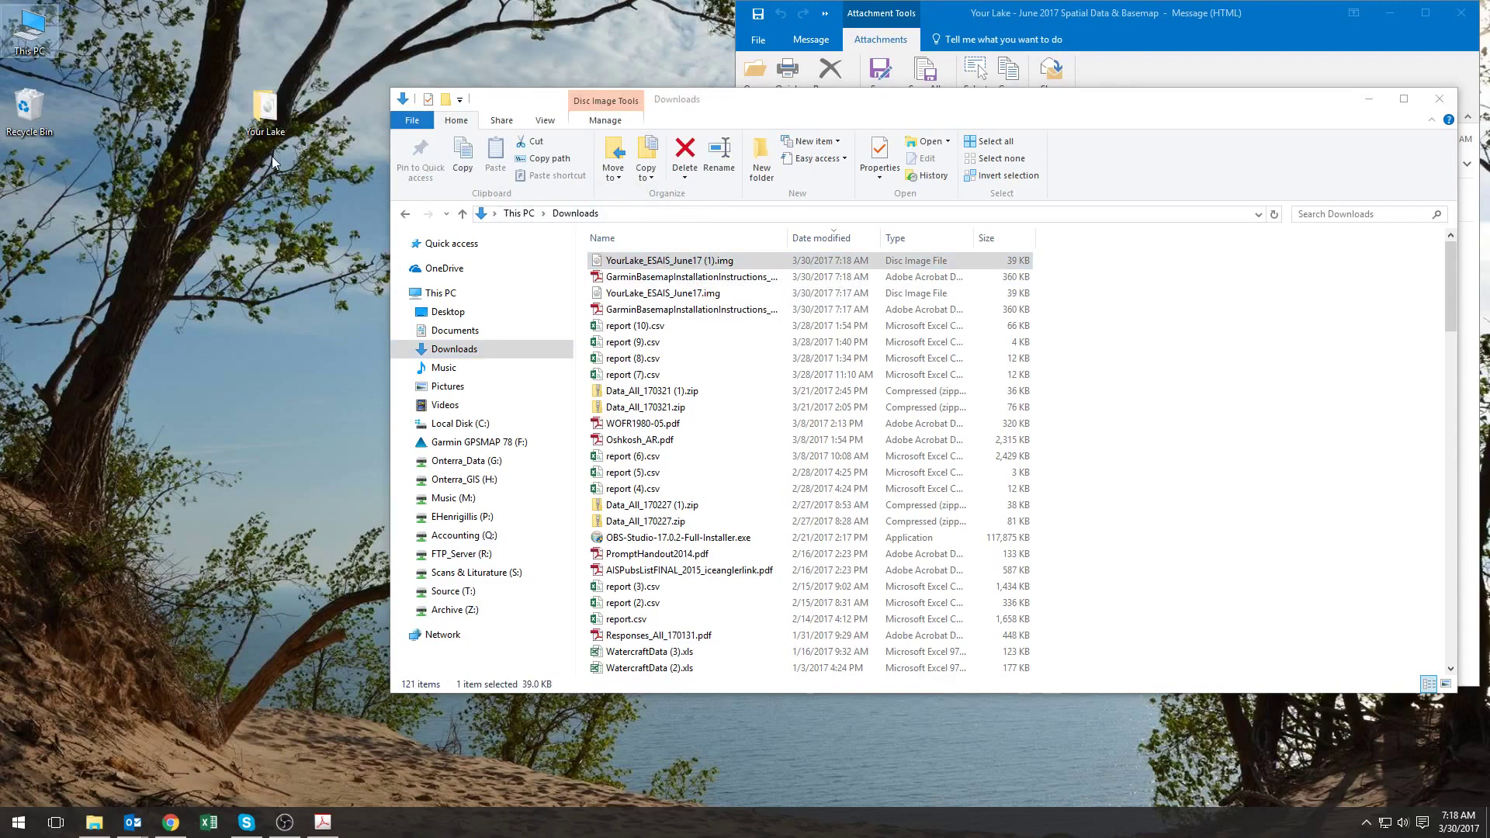
left_click_drag(675, 277, 274, 116)
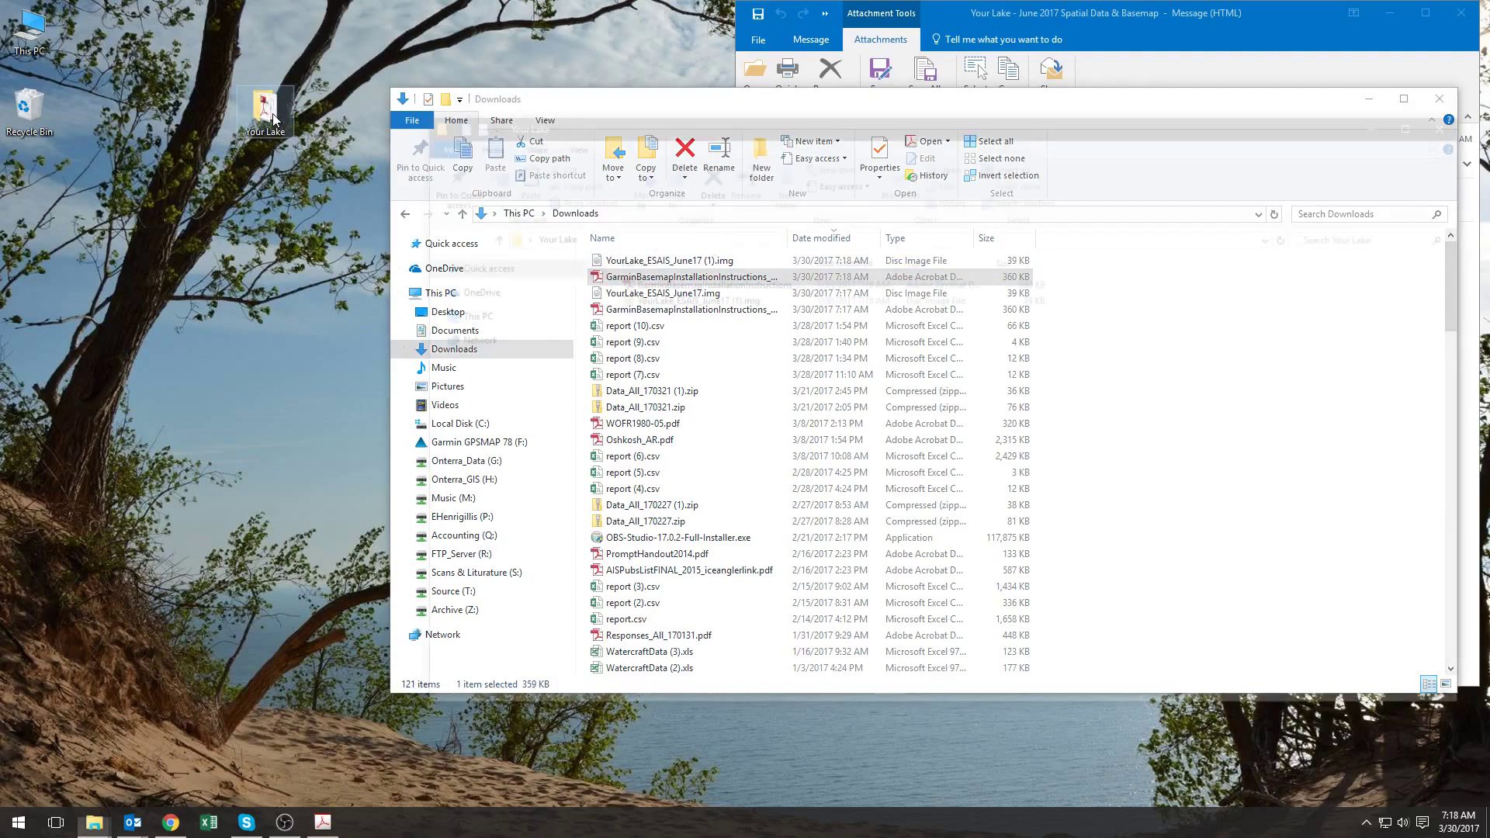
double_click(273, 116)
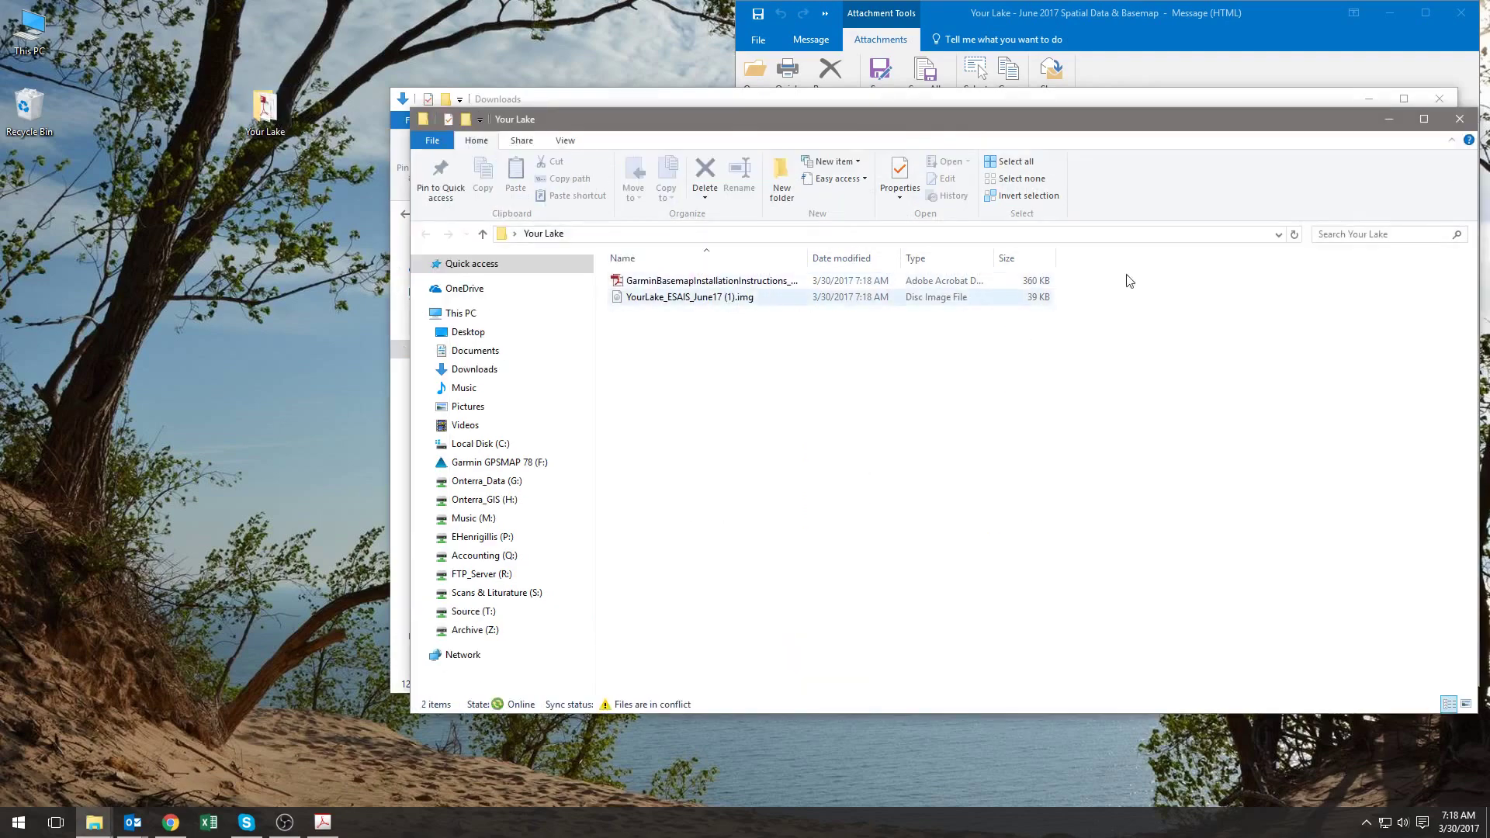
left_click(1457, 119)
left_click(1438, 99)
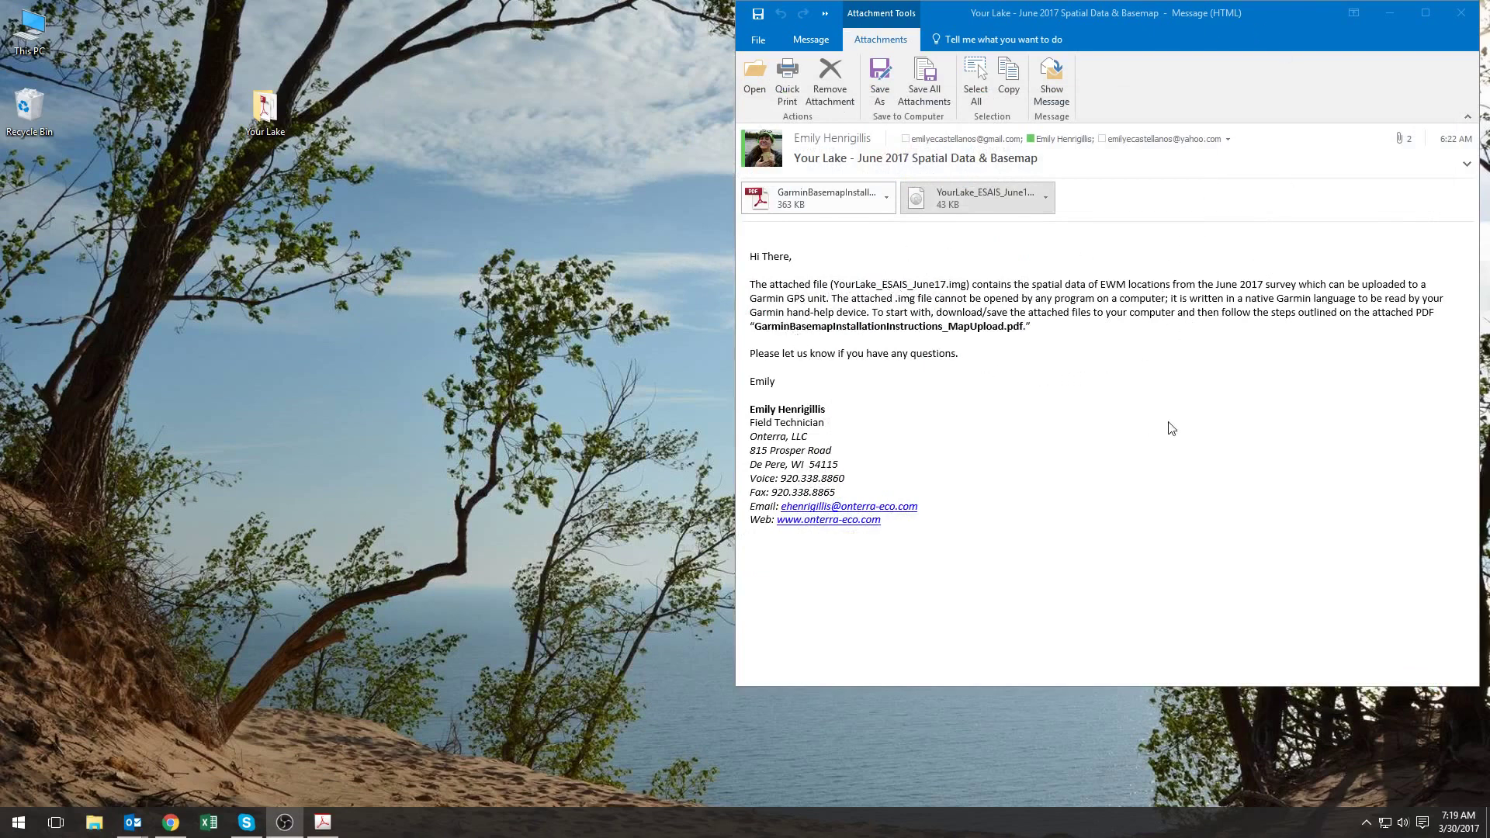
Save the Outlook attachment GarminBasemapInstallationInstructions_MapUpload_vMarch17.pdf into the Your Lake folder on the Desktop
left_click(886, 200)
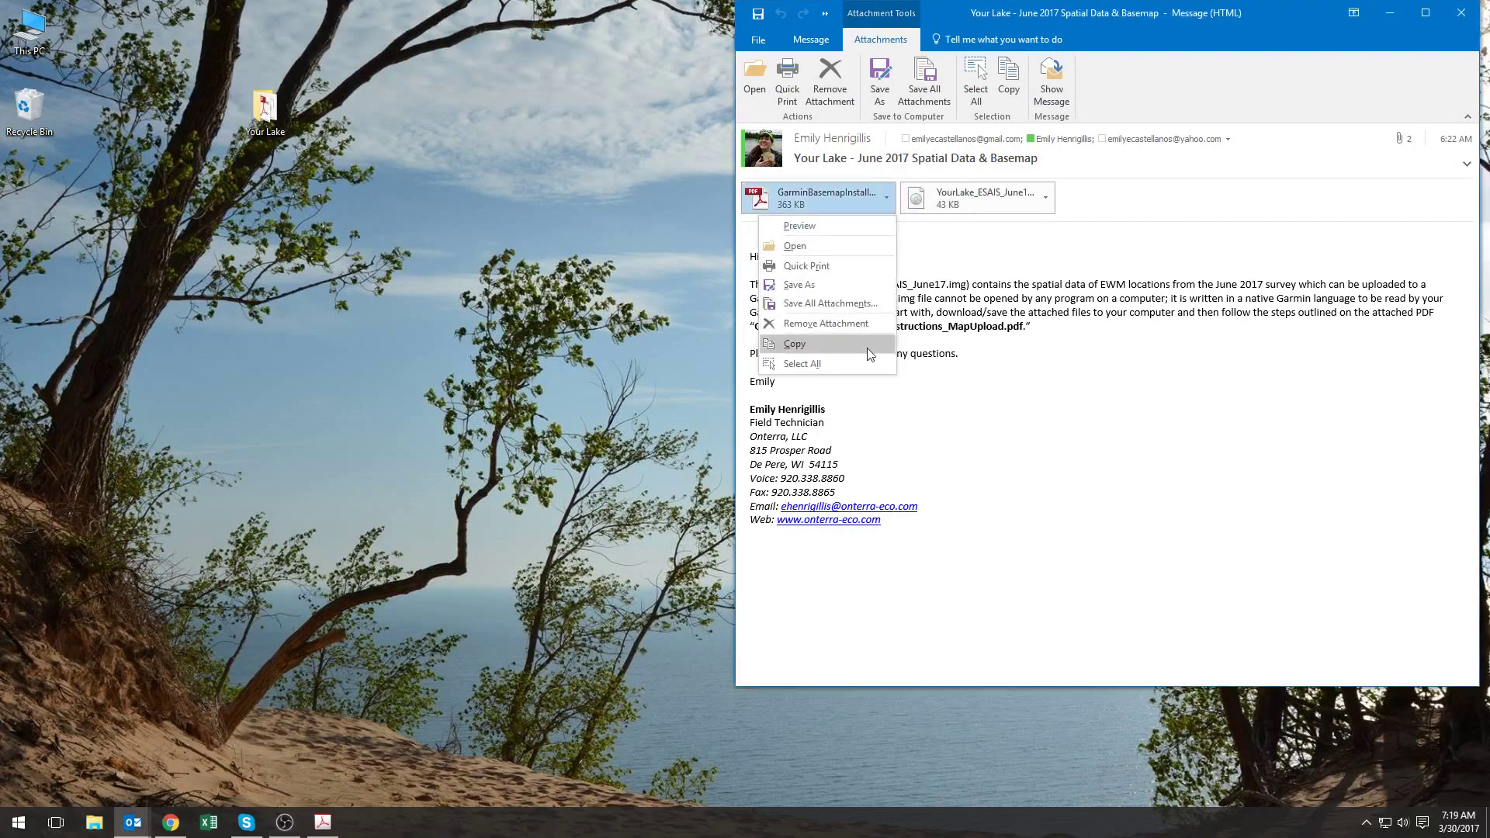
left_click(868, 287)
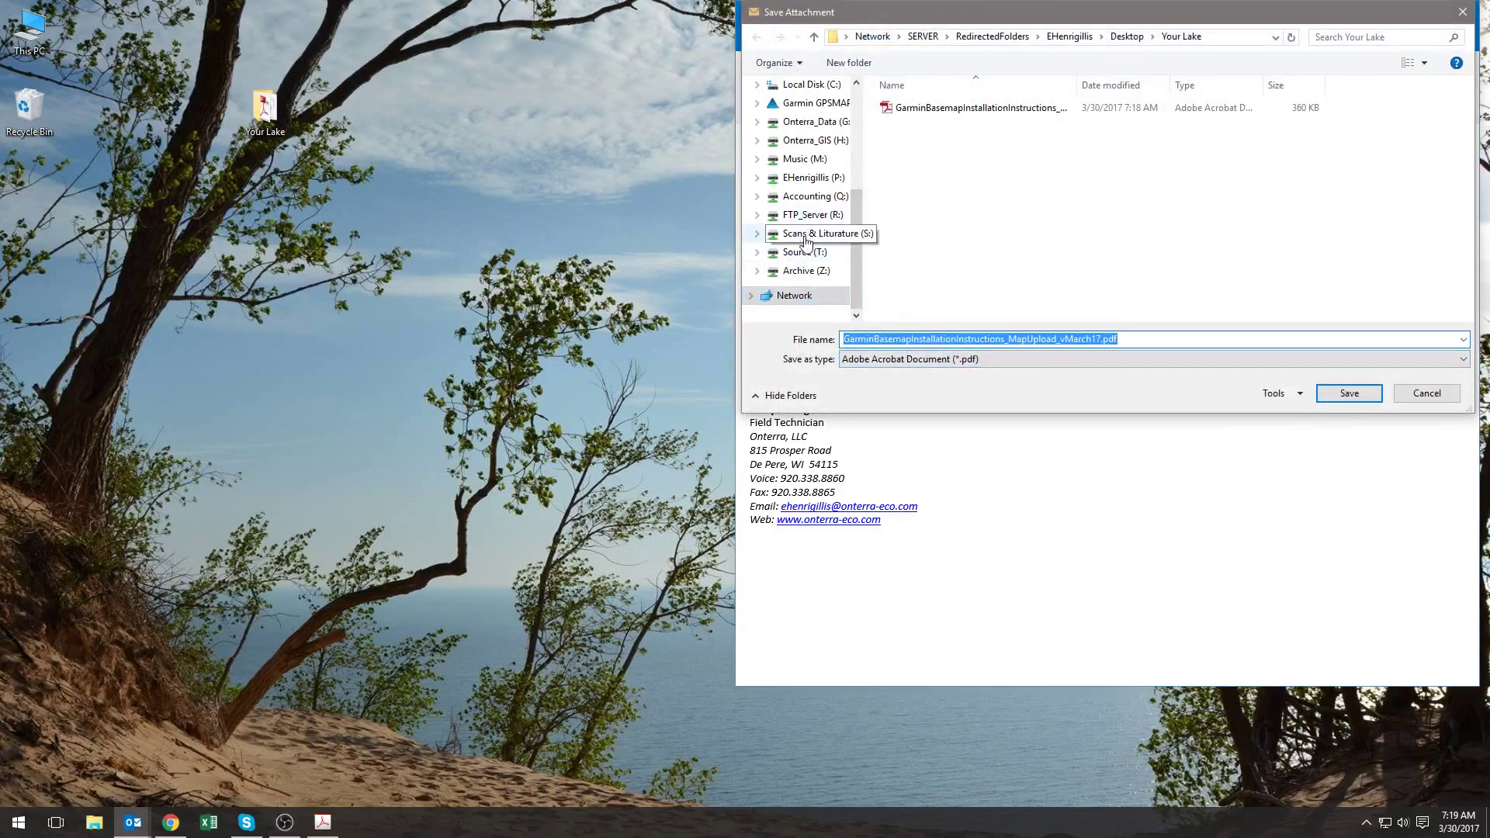
scroll(803, 247, "up", 4)
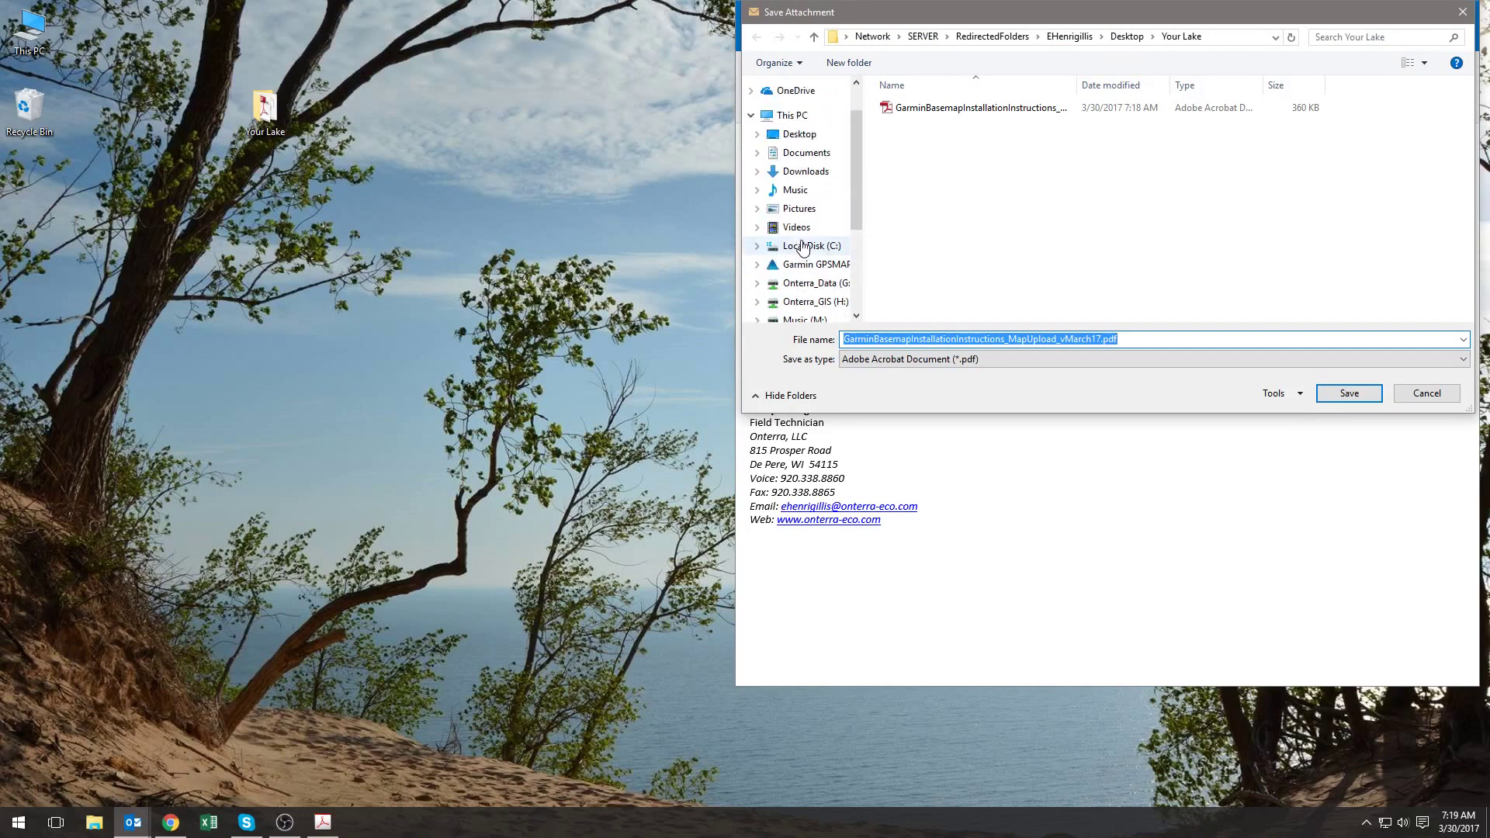
left_click(804, 186)
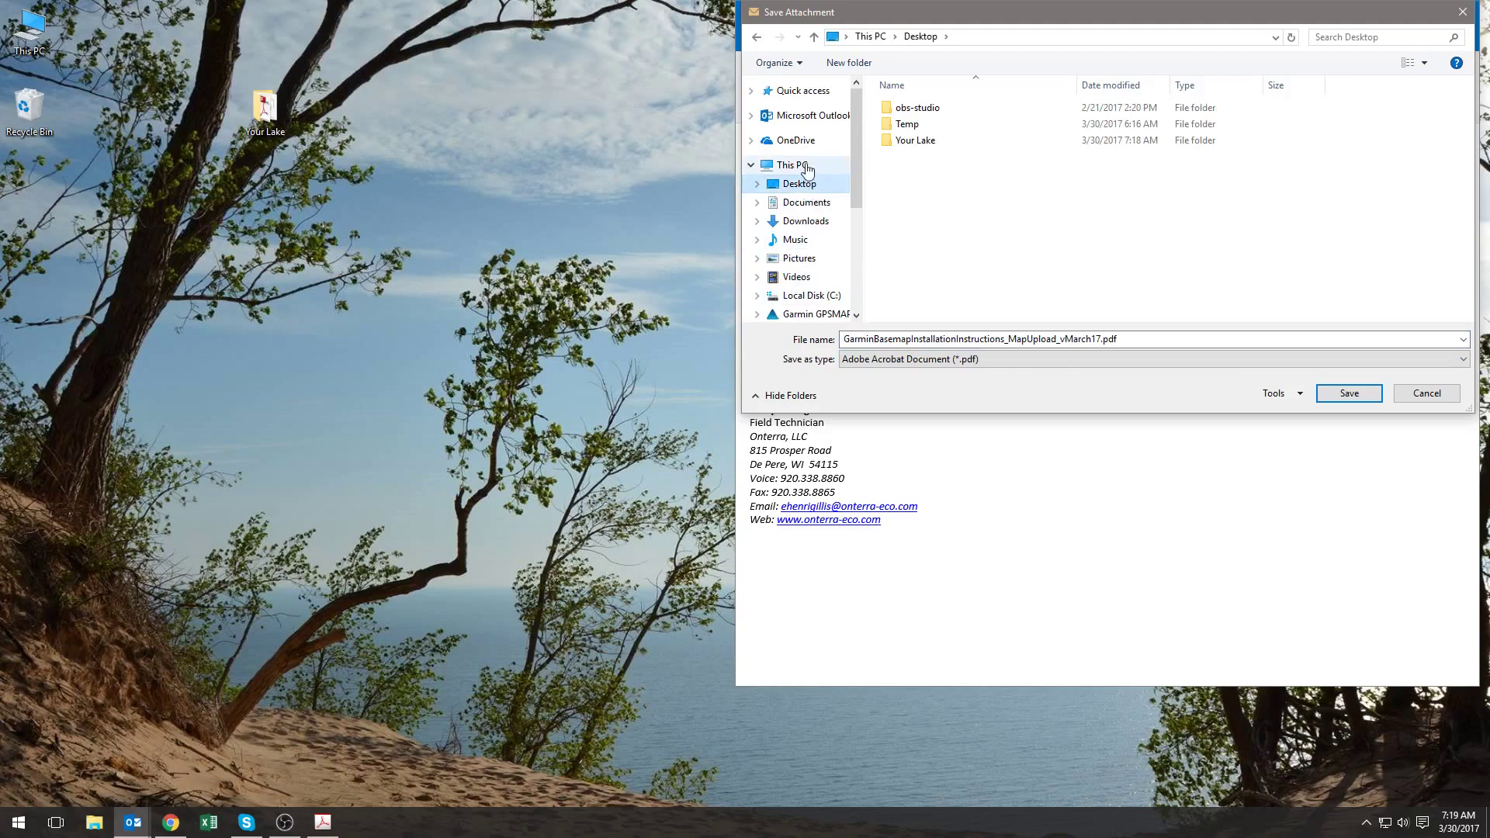
double_click(908, 143)
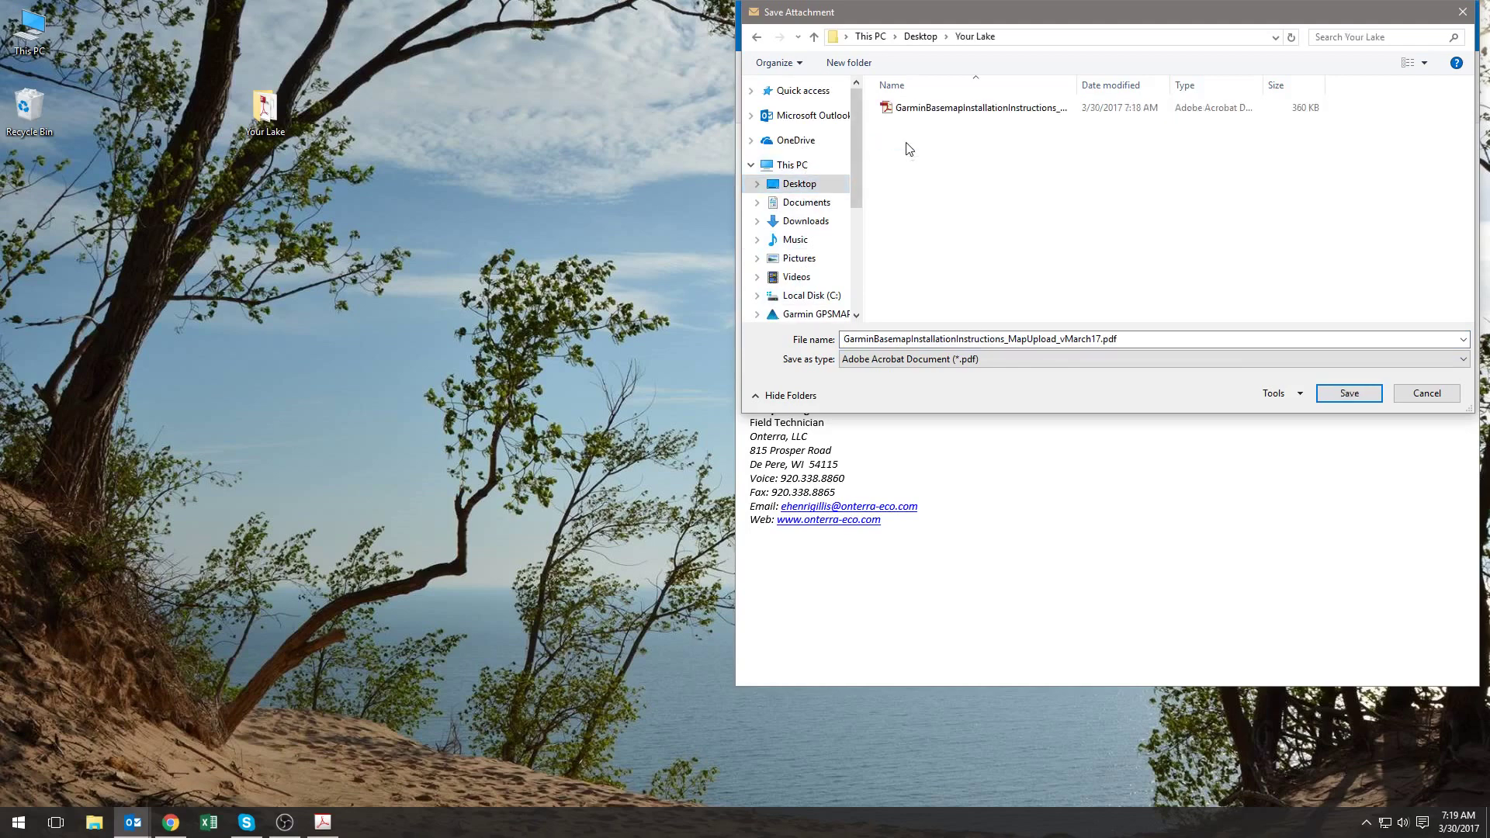
left_click(1350, 393)
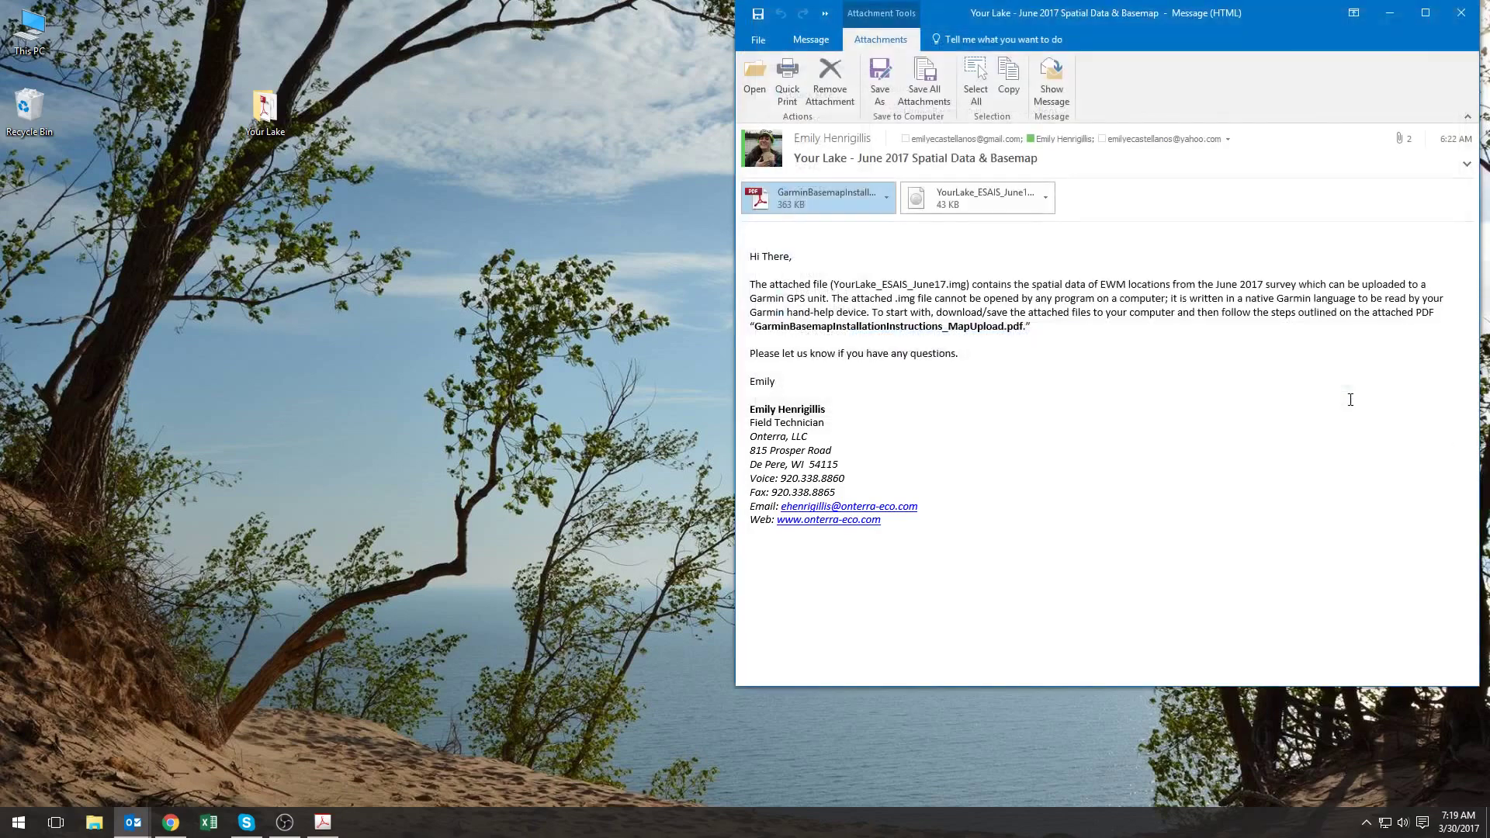
Save the Outlook attachment YourLake_ESAIS_June17.img into the Your Lake folder on the Desktop
left_click(1052, 197)
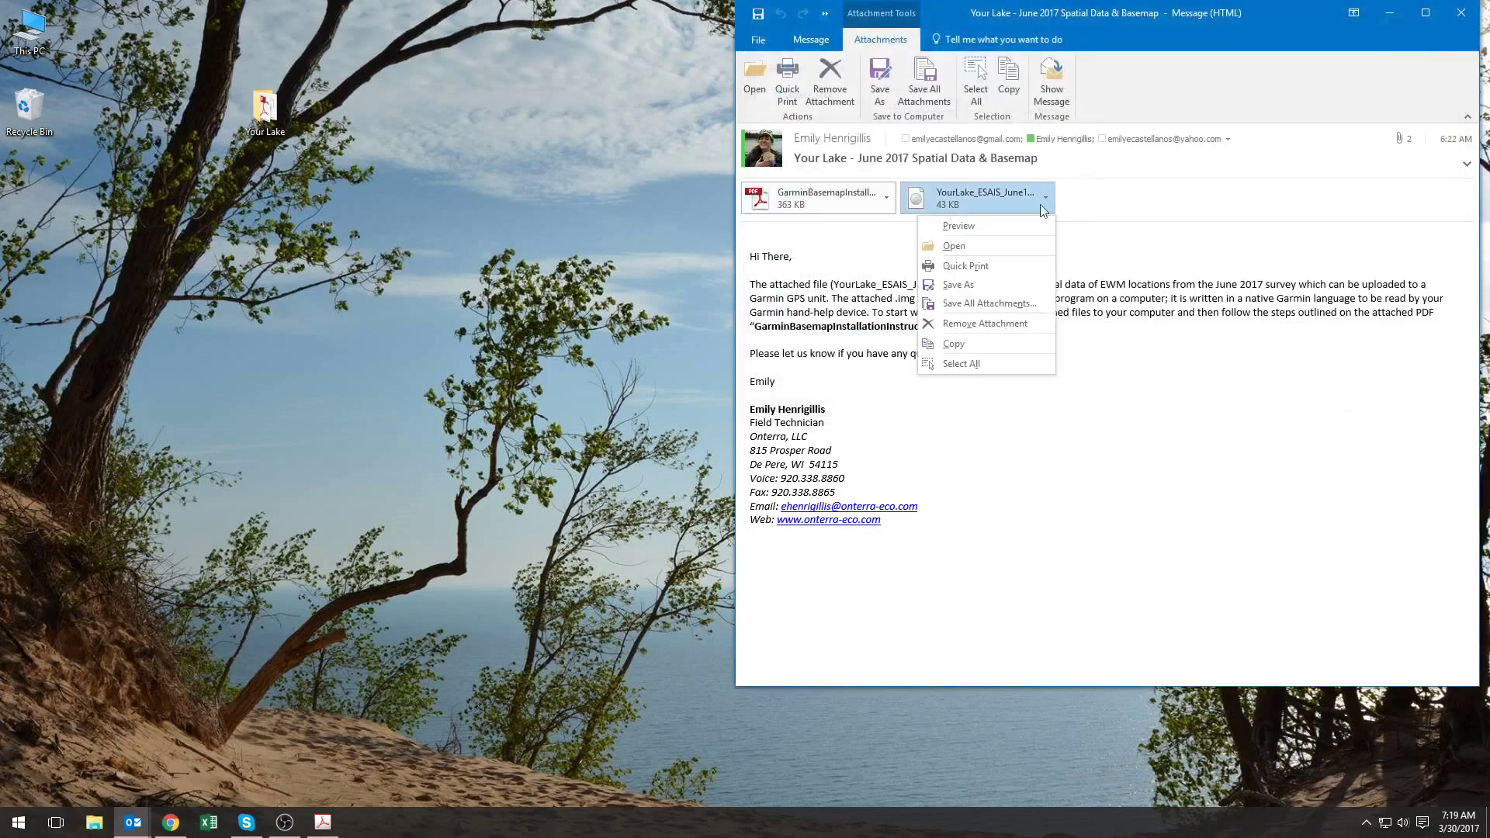
left_click(1009, 281)
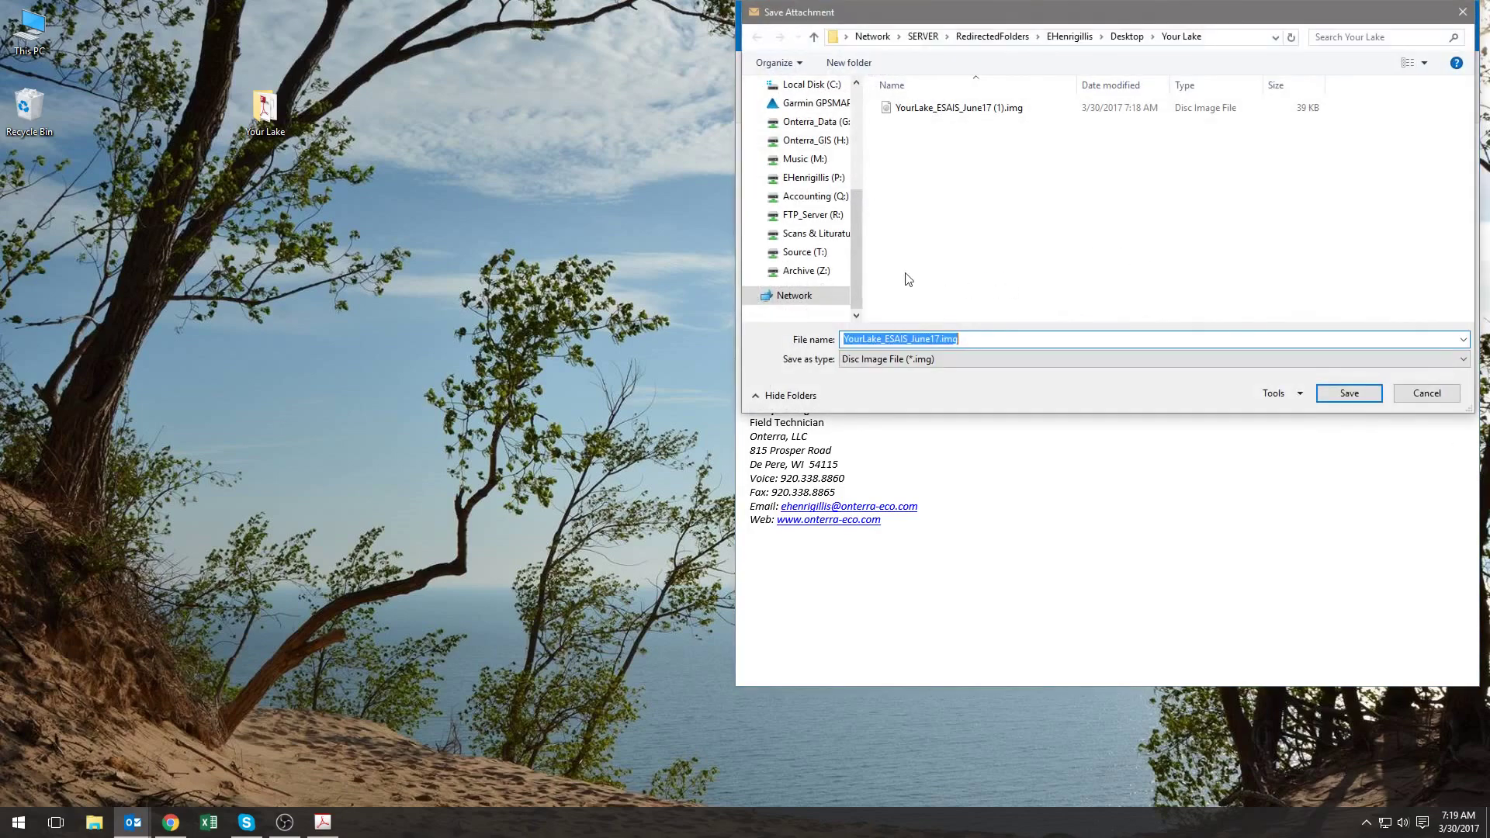
scroll(834, 202, "up", 5)
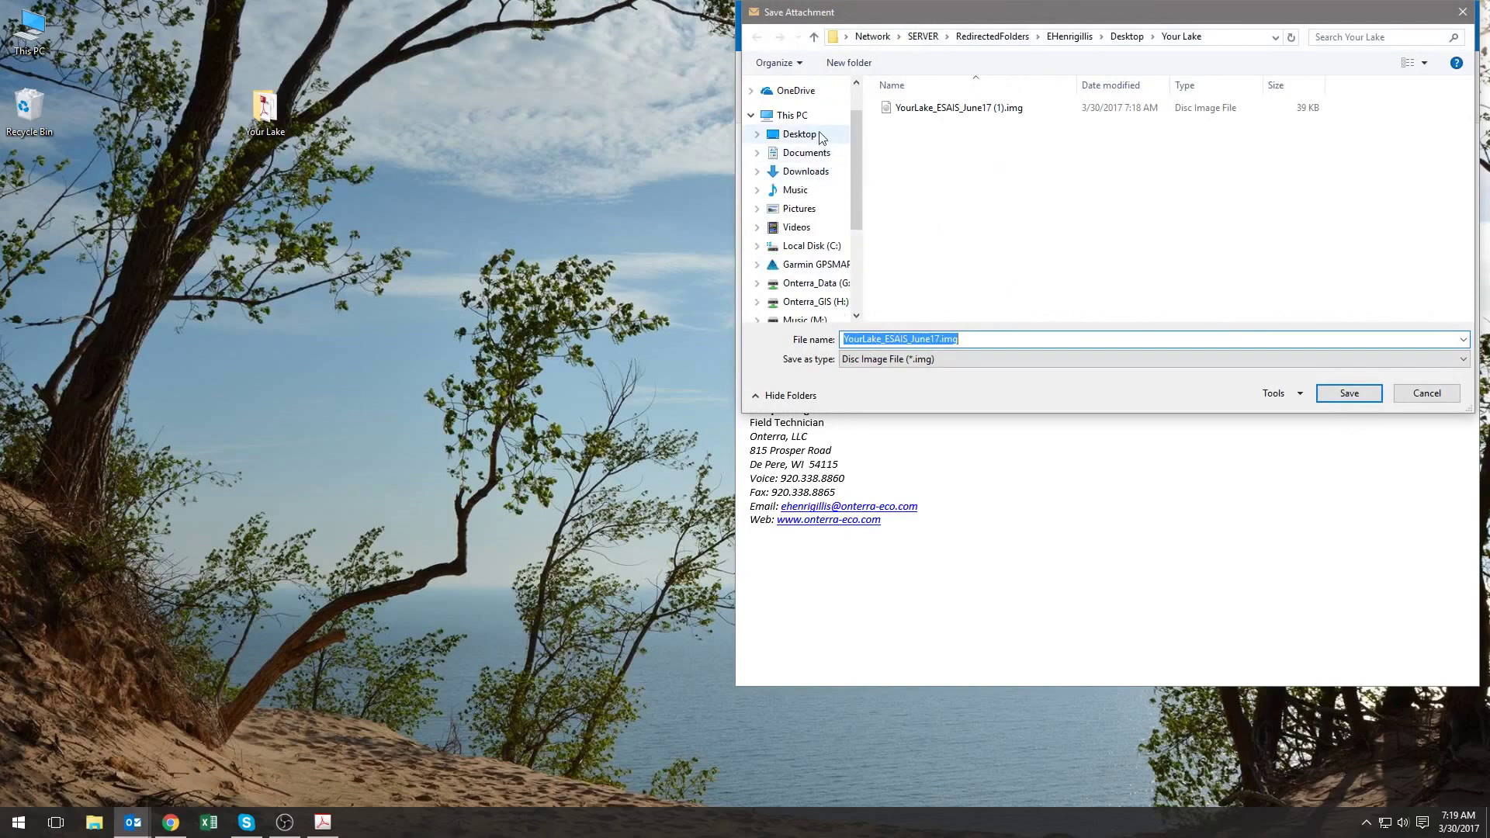
left_click(818, 134)
double_click(895, 142)
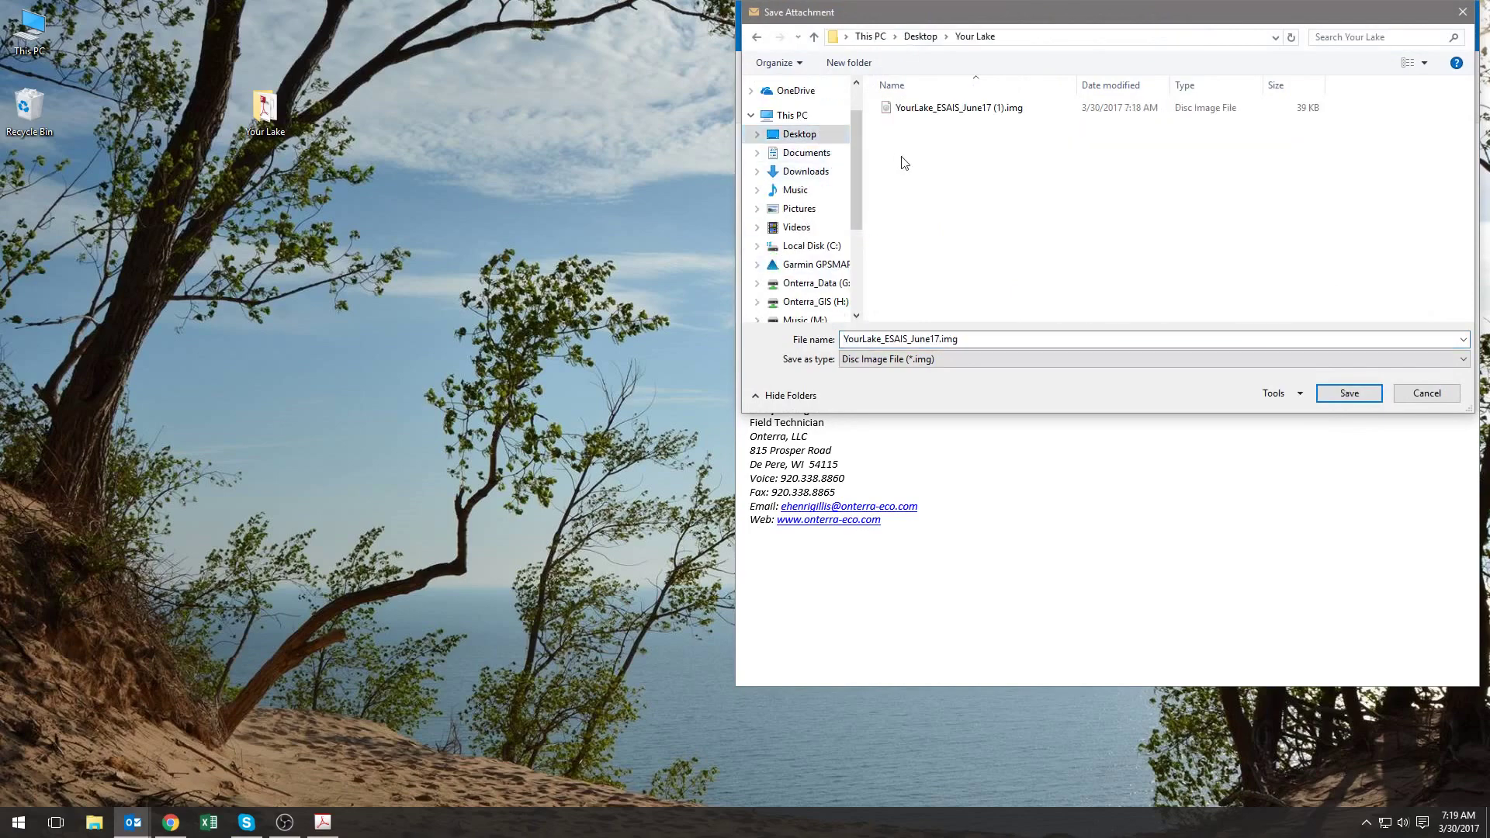
left_click(1348, 392)
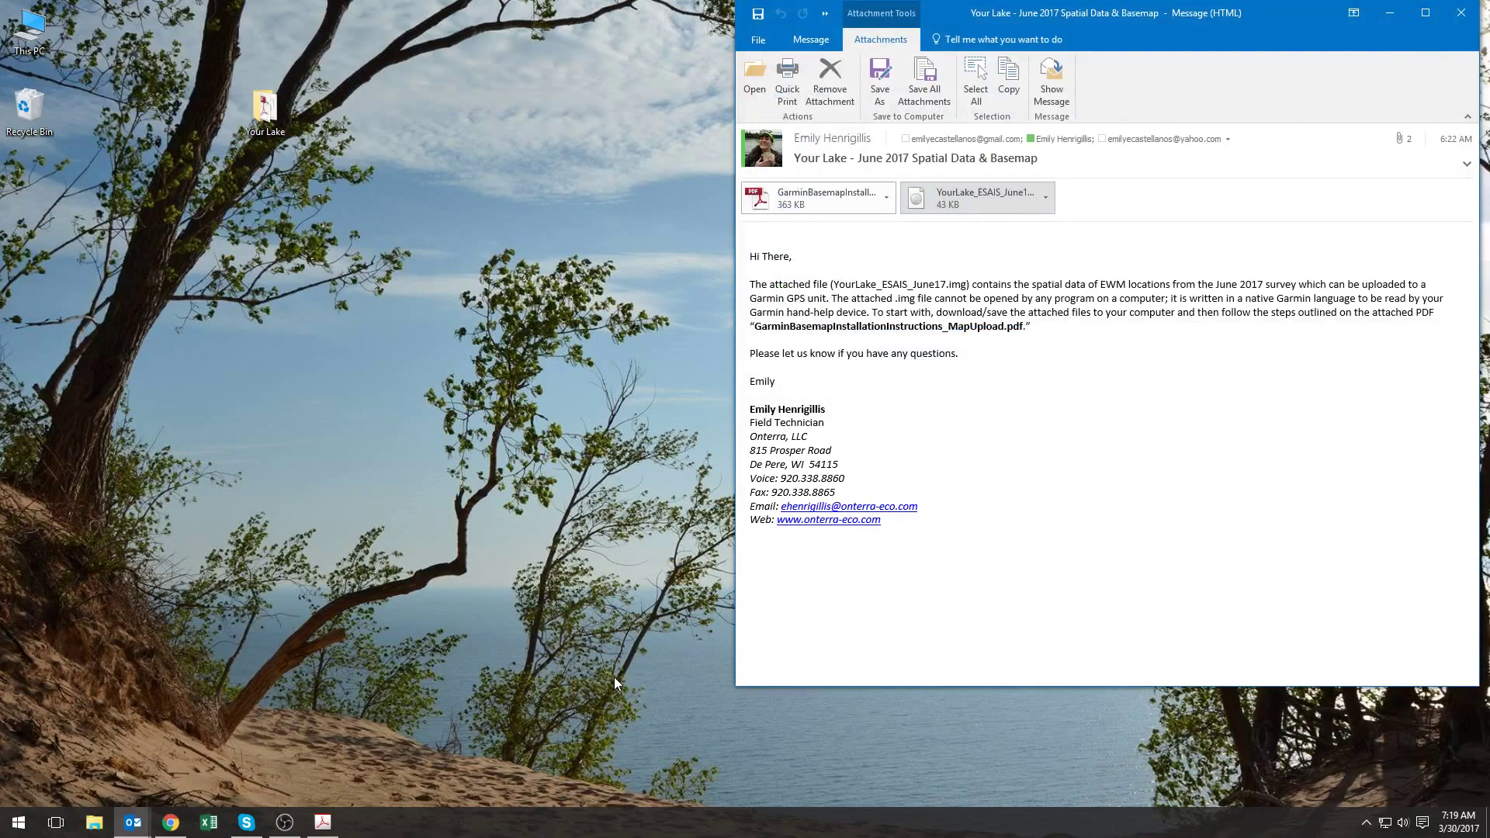
Return to the instructions PDF in Acrobat and follow its Download 'MAPUpload' Program link to the Mapwel Download Center
left_click(323, 822)
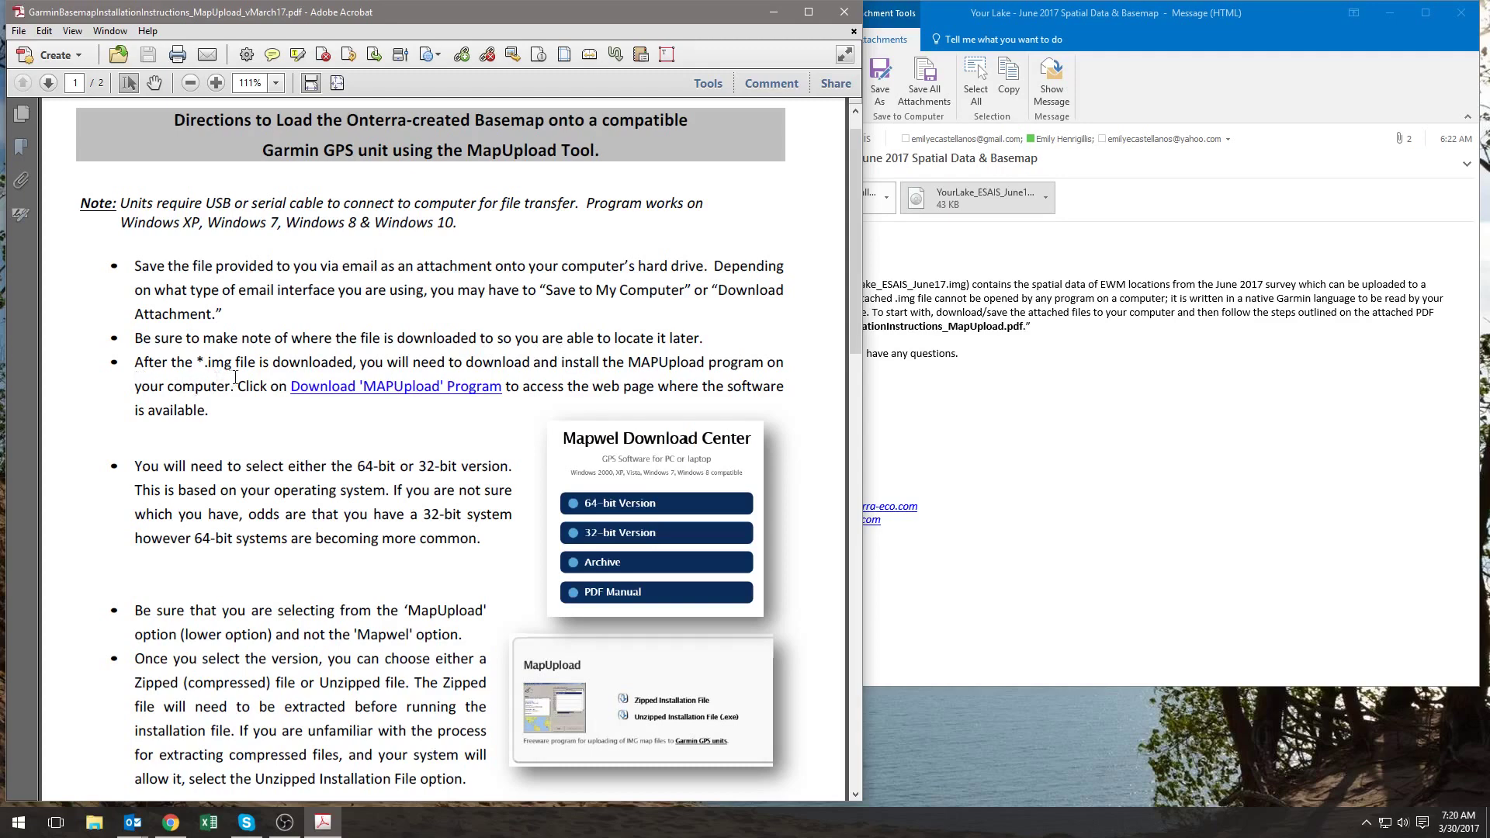
left_click(338, 394)
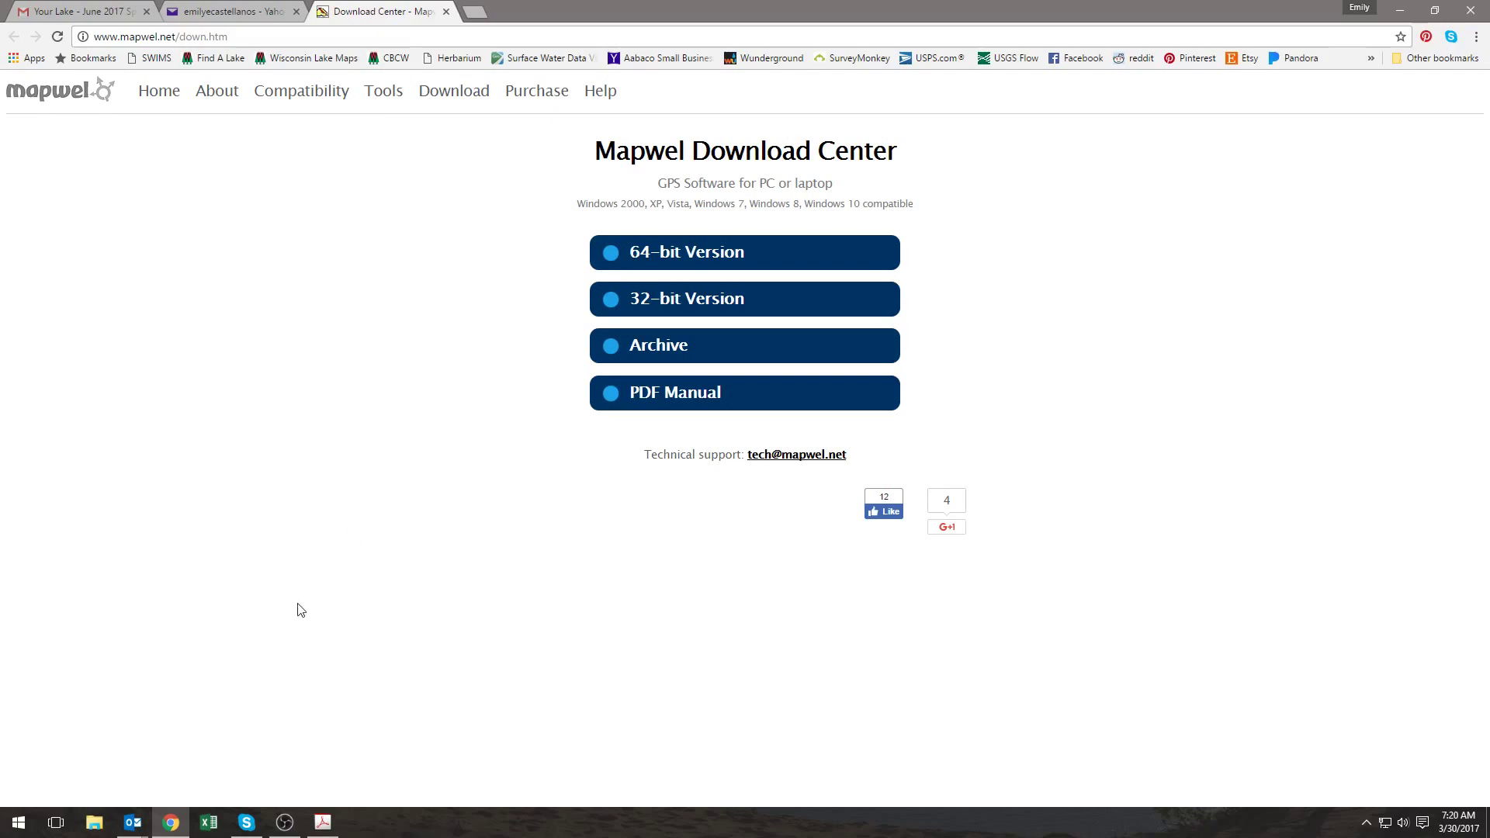
Check in the Windows system information whether this computer is 32-bit or 64-bit, and close Settings
left_click(4, 829)
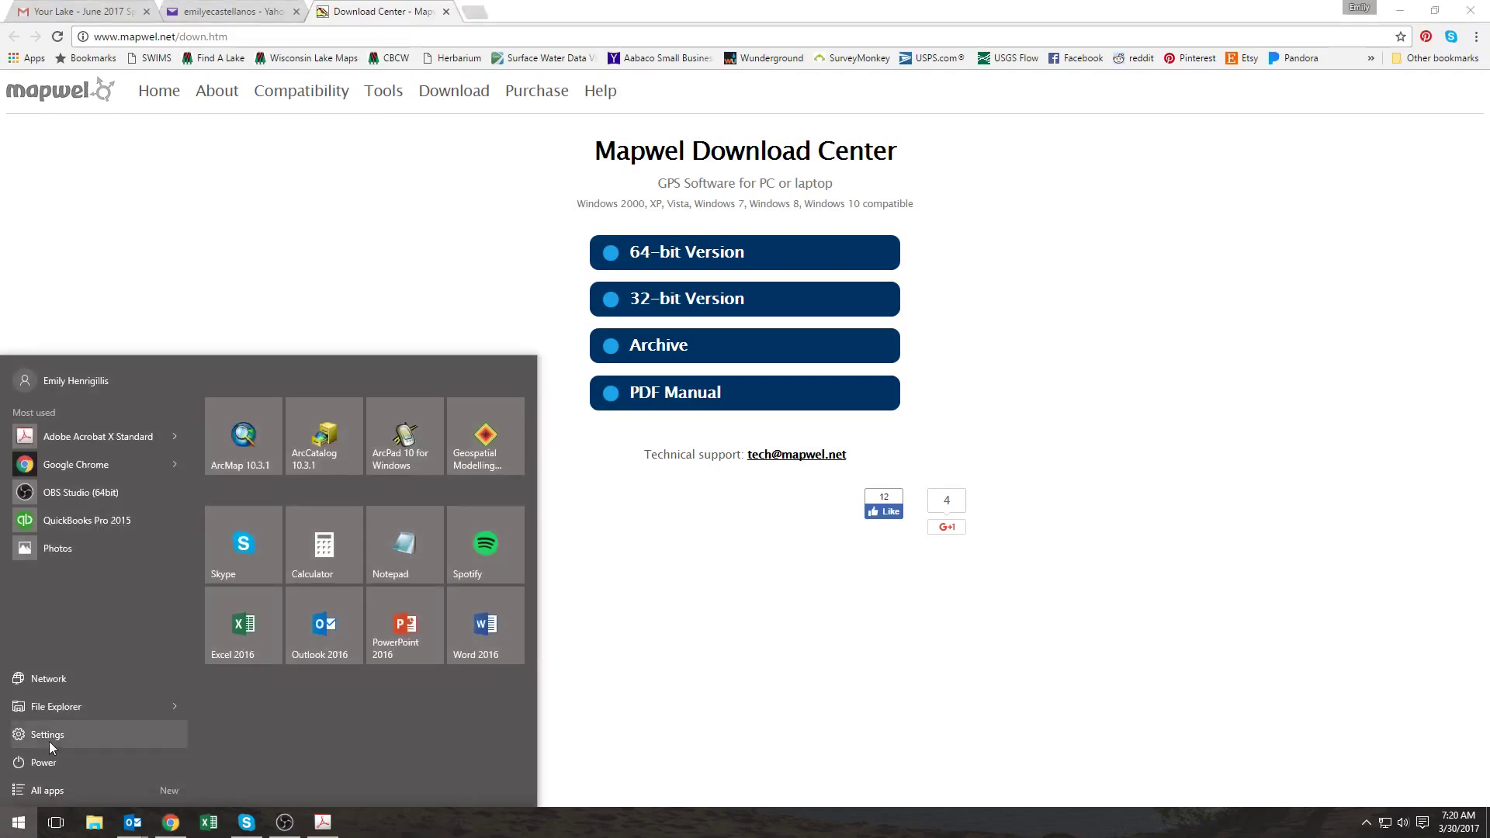
left_click(49, 735)
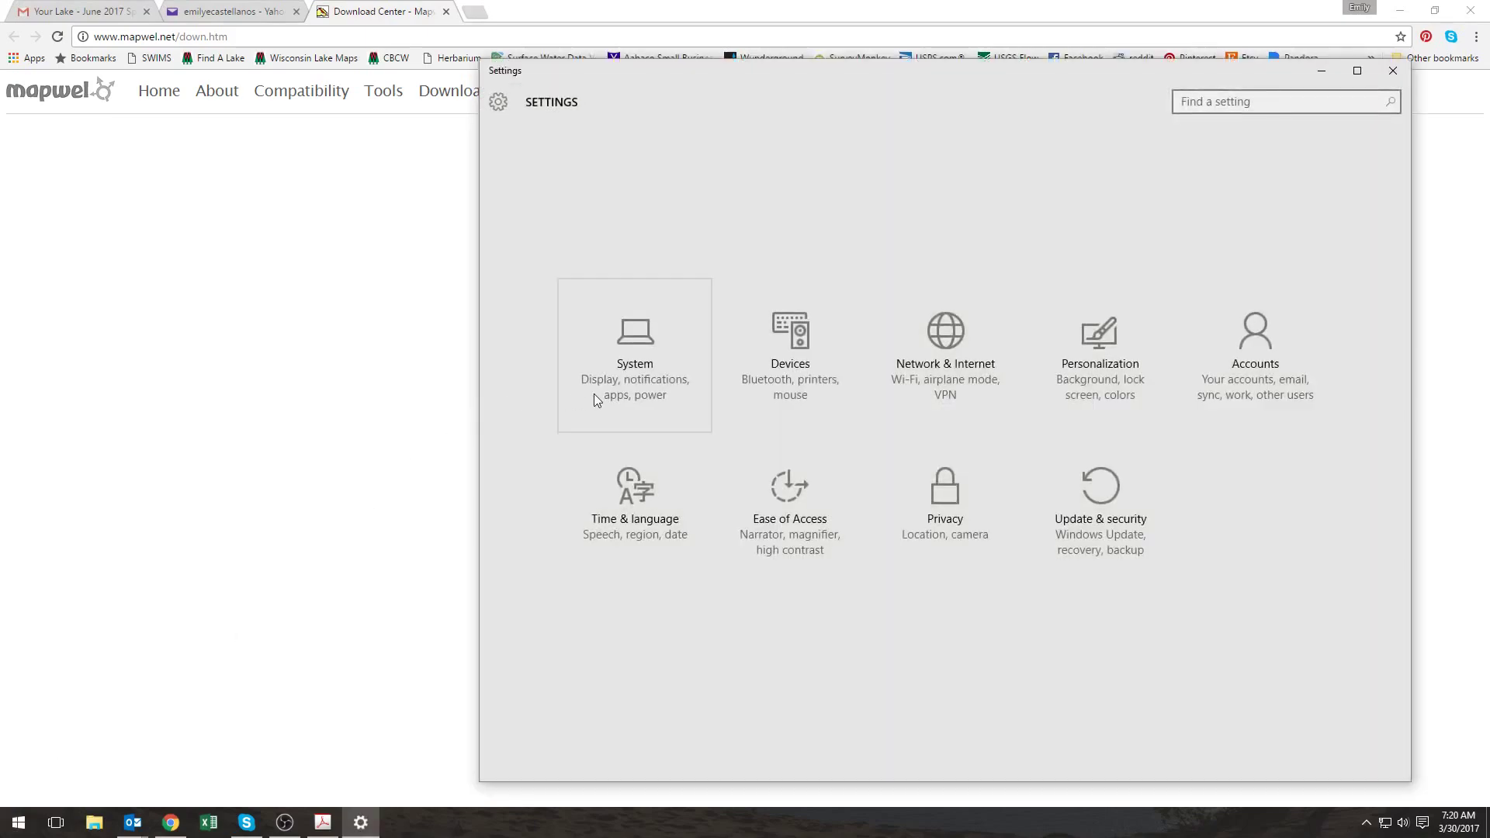
left_click(594, 393)
left_click(594, 394)
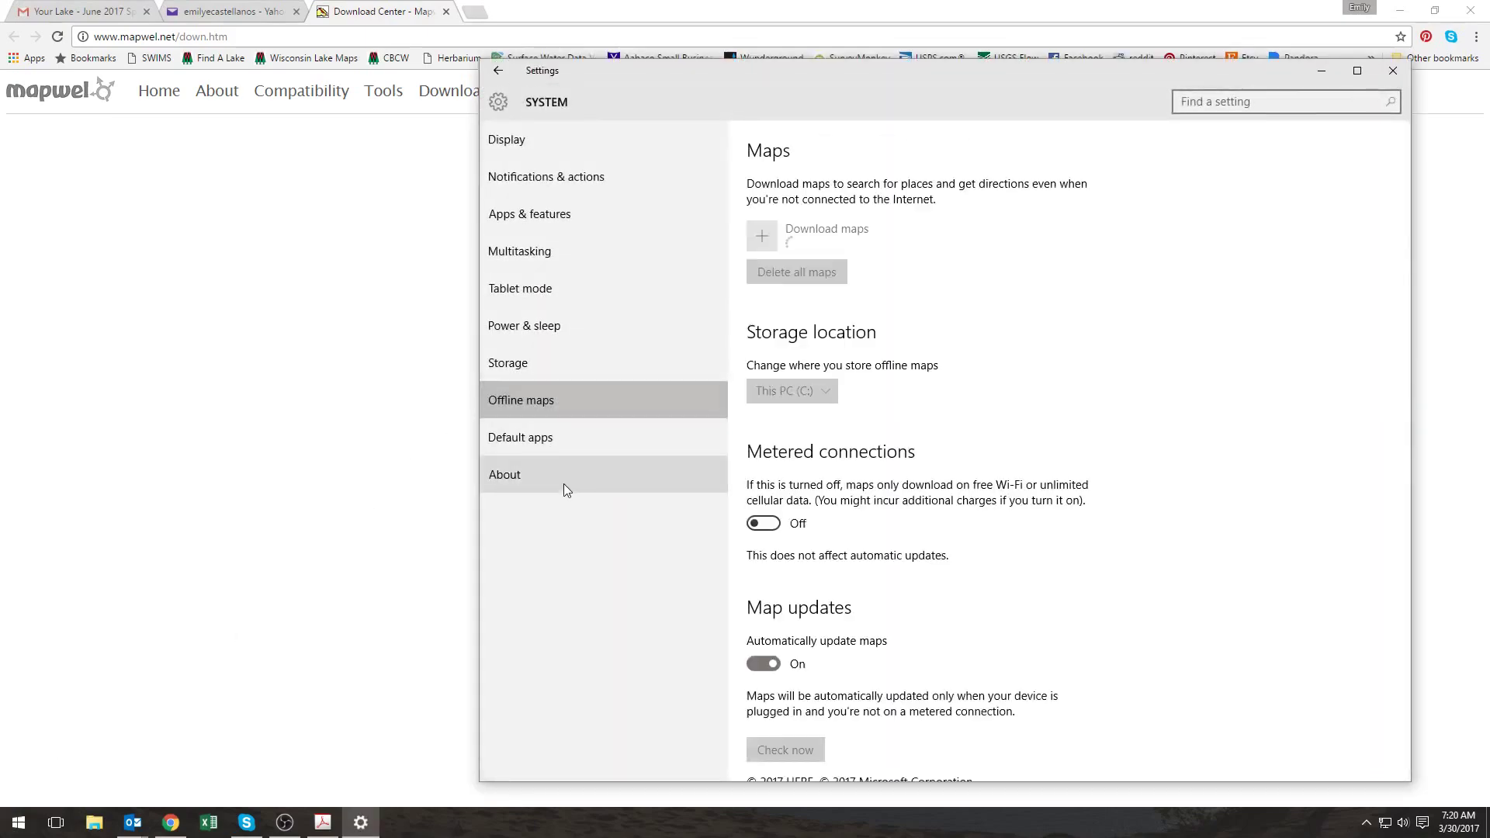
left_click(564, 483)
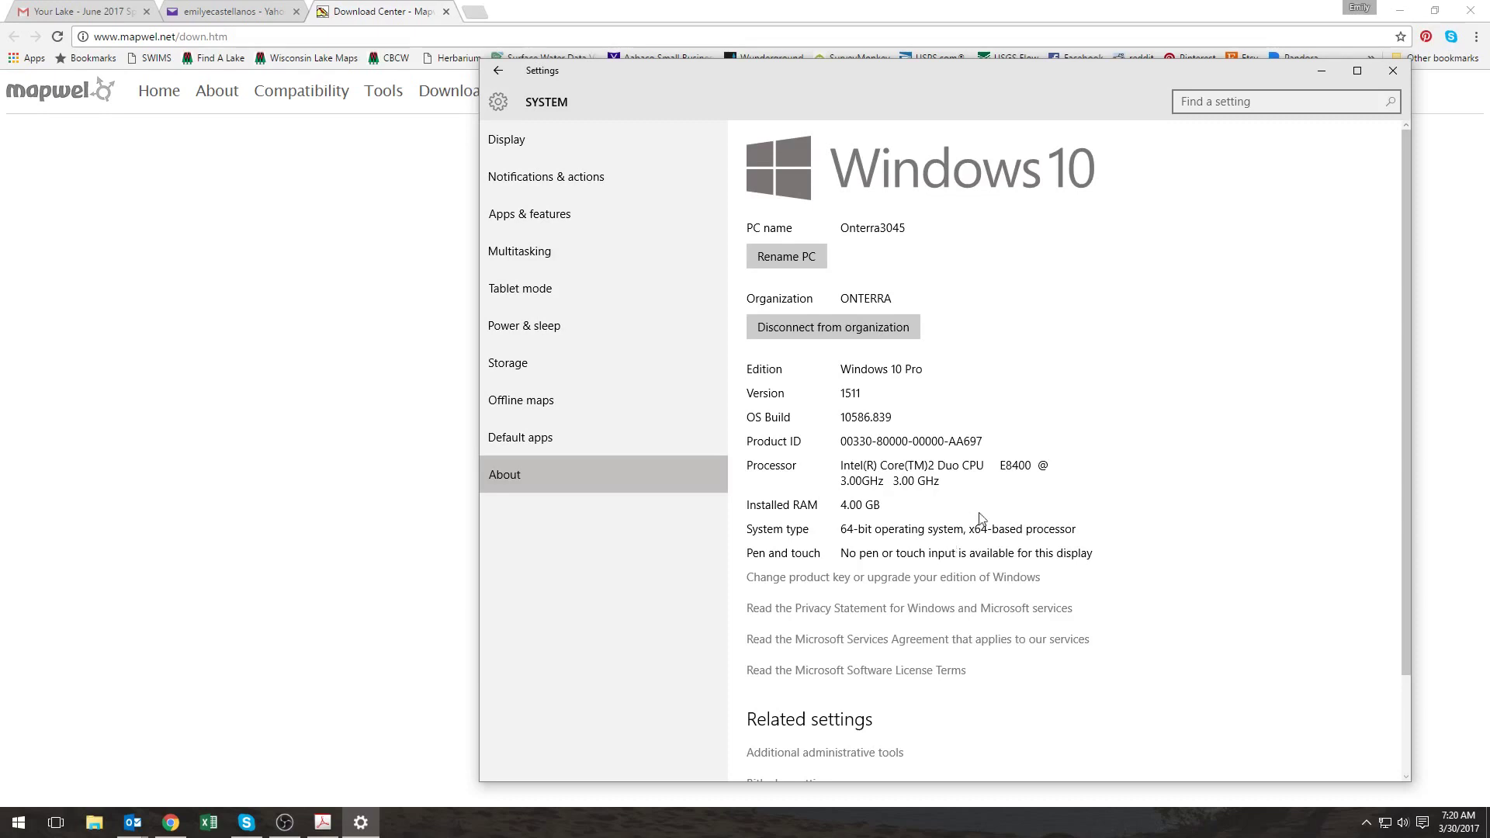
left_click(1391, 73)
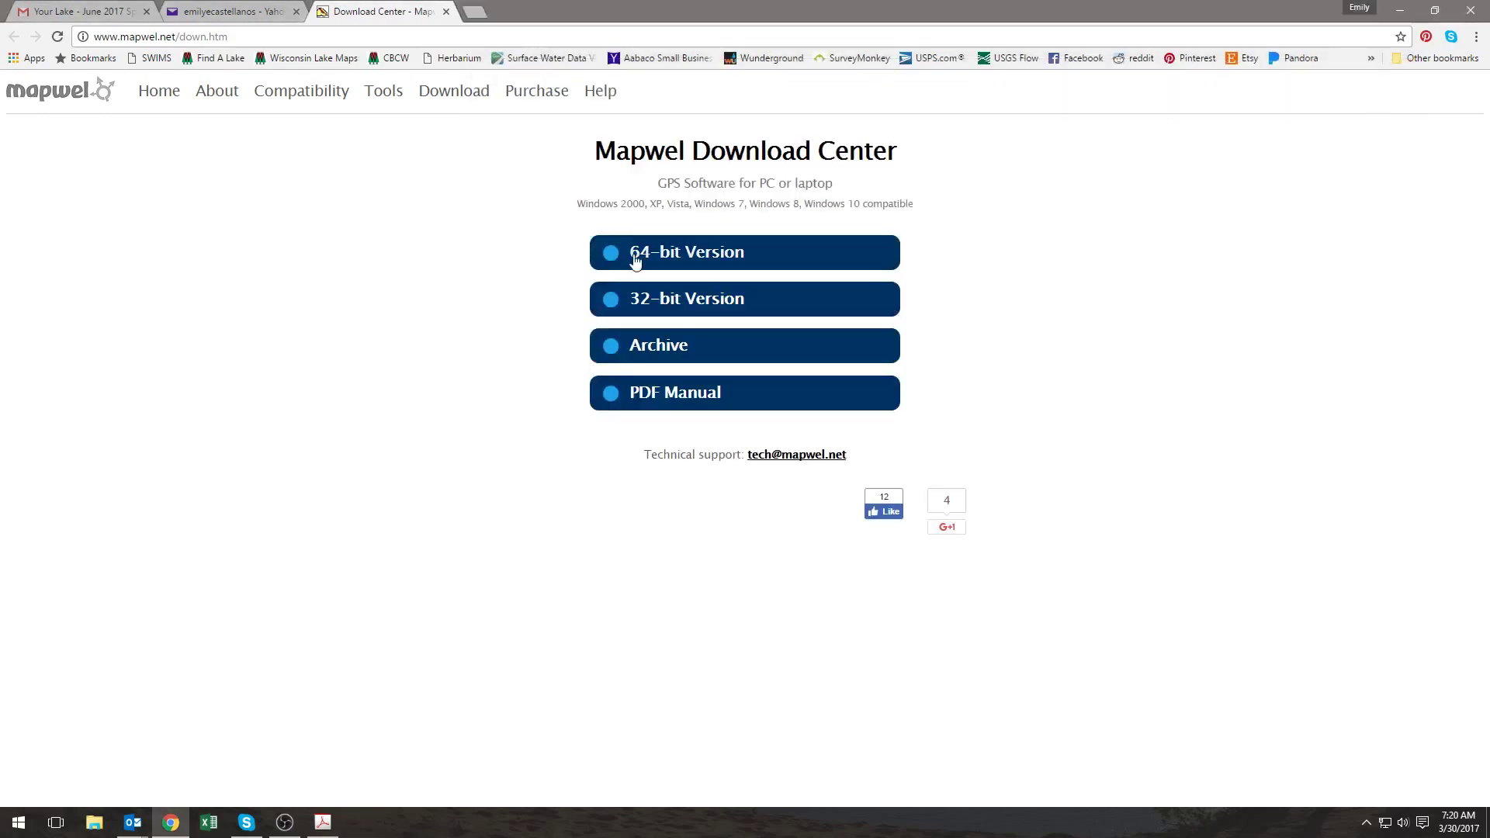
Download the unzipped 64-bit MapUpload installation file (.exe) from the Mapwel site, and minimize the browser
left_click(635, 259)
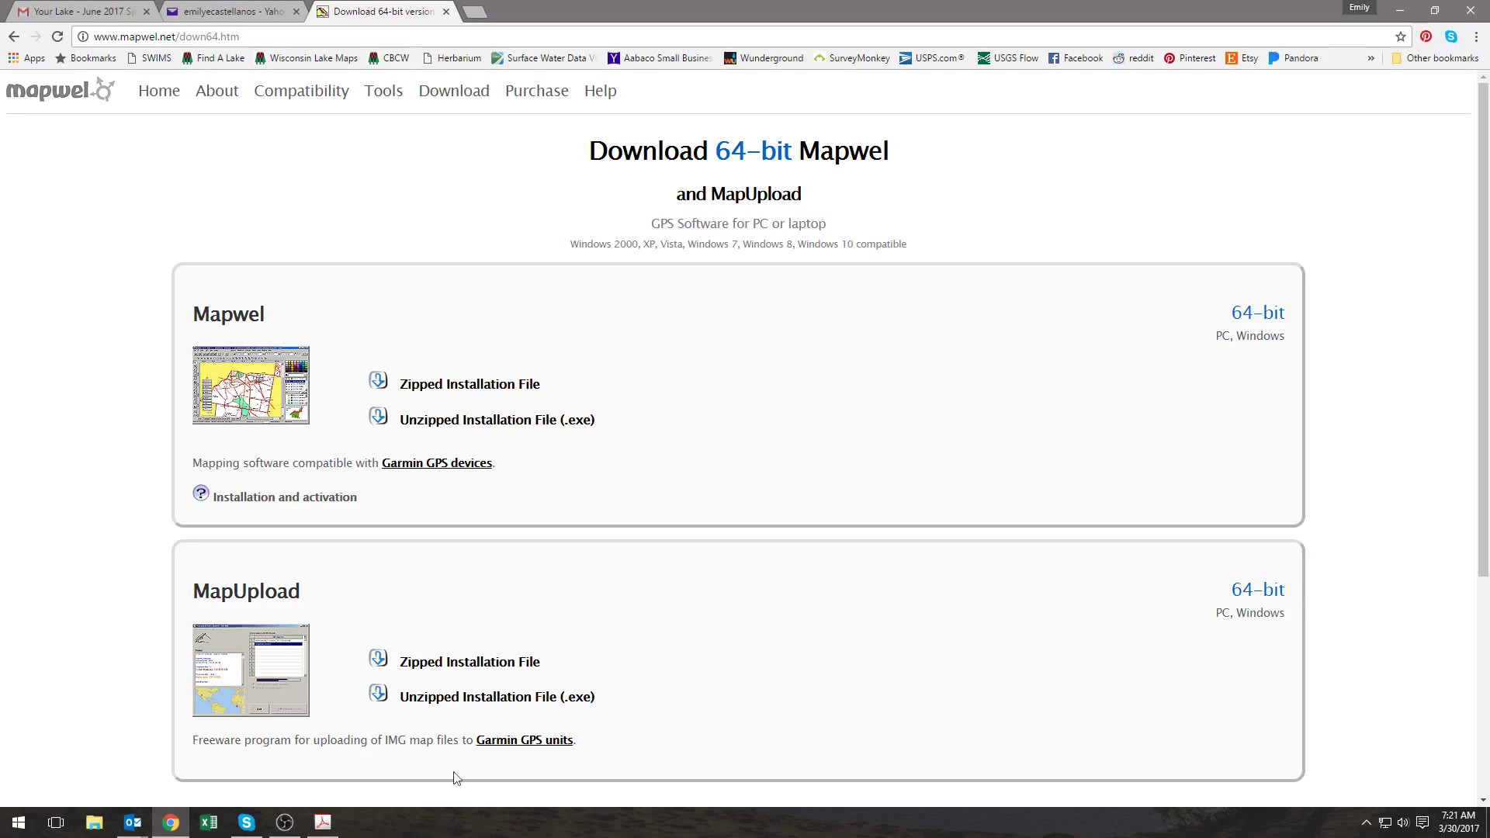
left_click(438, 707)
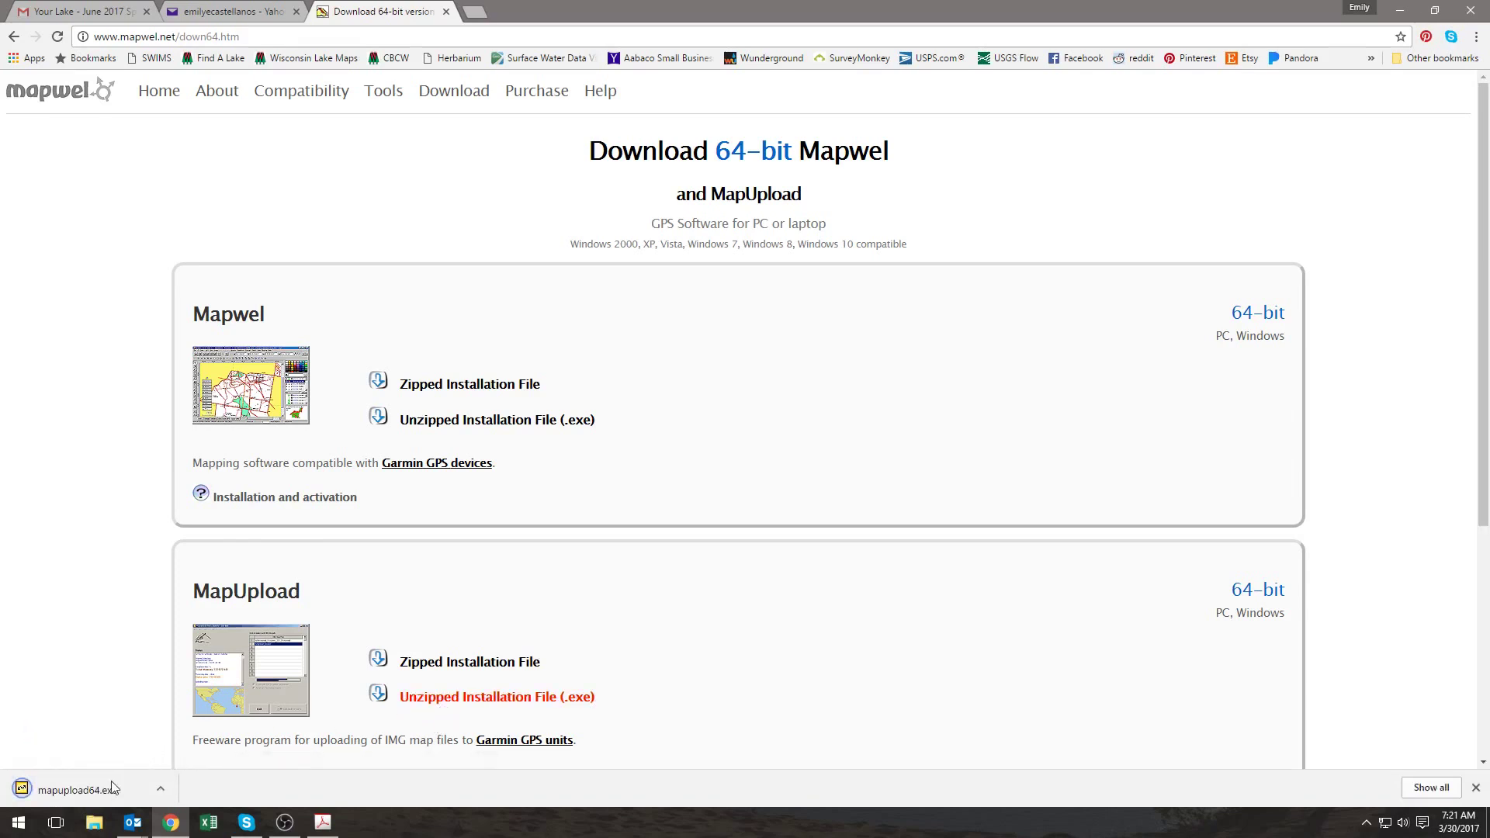
left_click(1473, 786)
left_click(1399, 9)
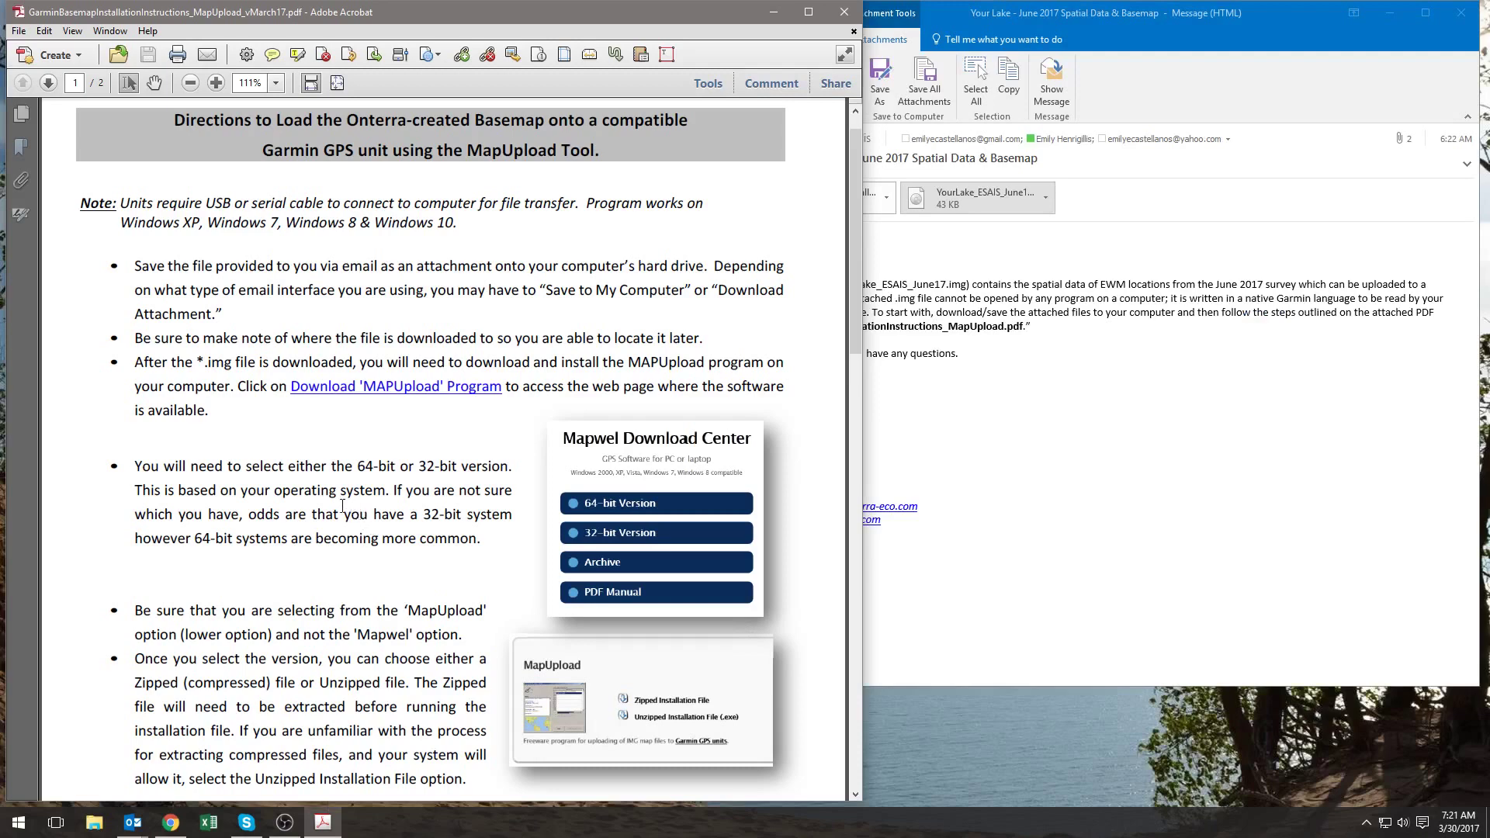
Read the PDF instructions on downloading MapUpload and connecting the GPS unit, and check This PC for the Garmin GPSMAP 78 drive
scroll(342, 505, "down", 3)
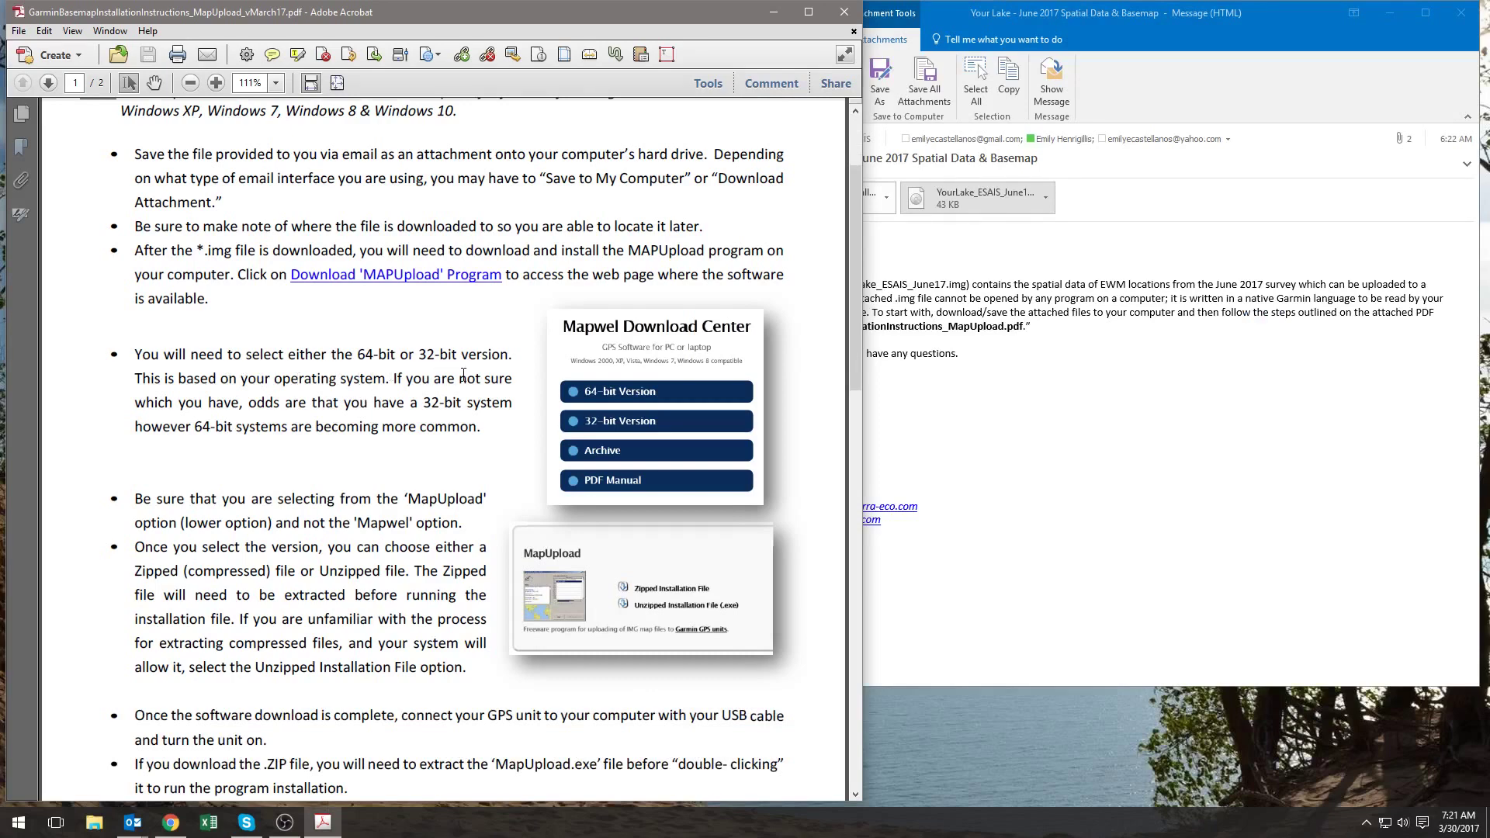
scroll(463, 375, "down", 3)
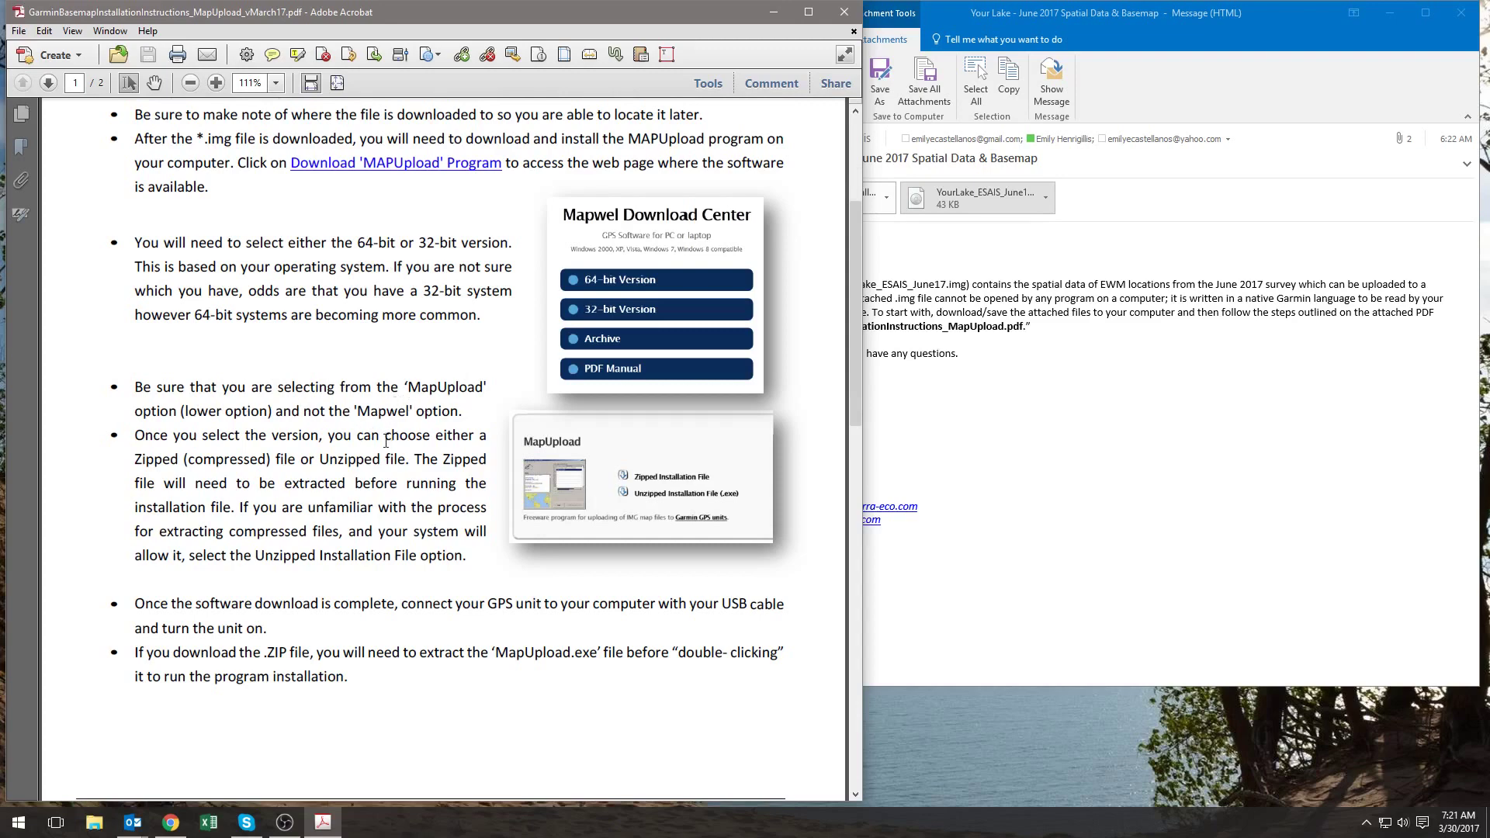
scroll(341, 496, "down", 2)
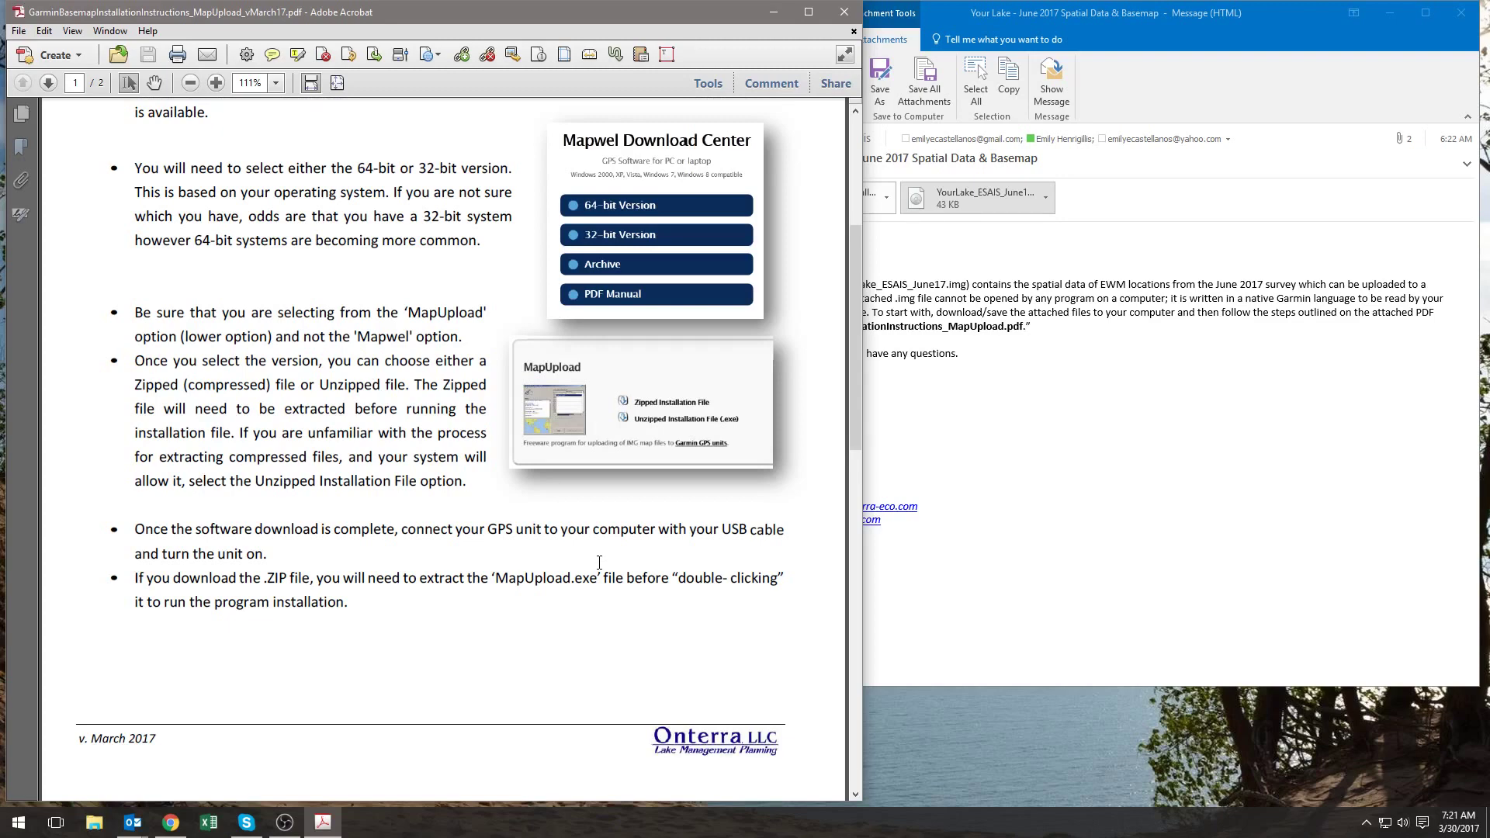
left_click(773, 12)
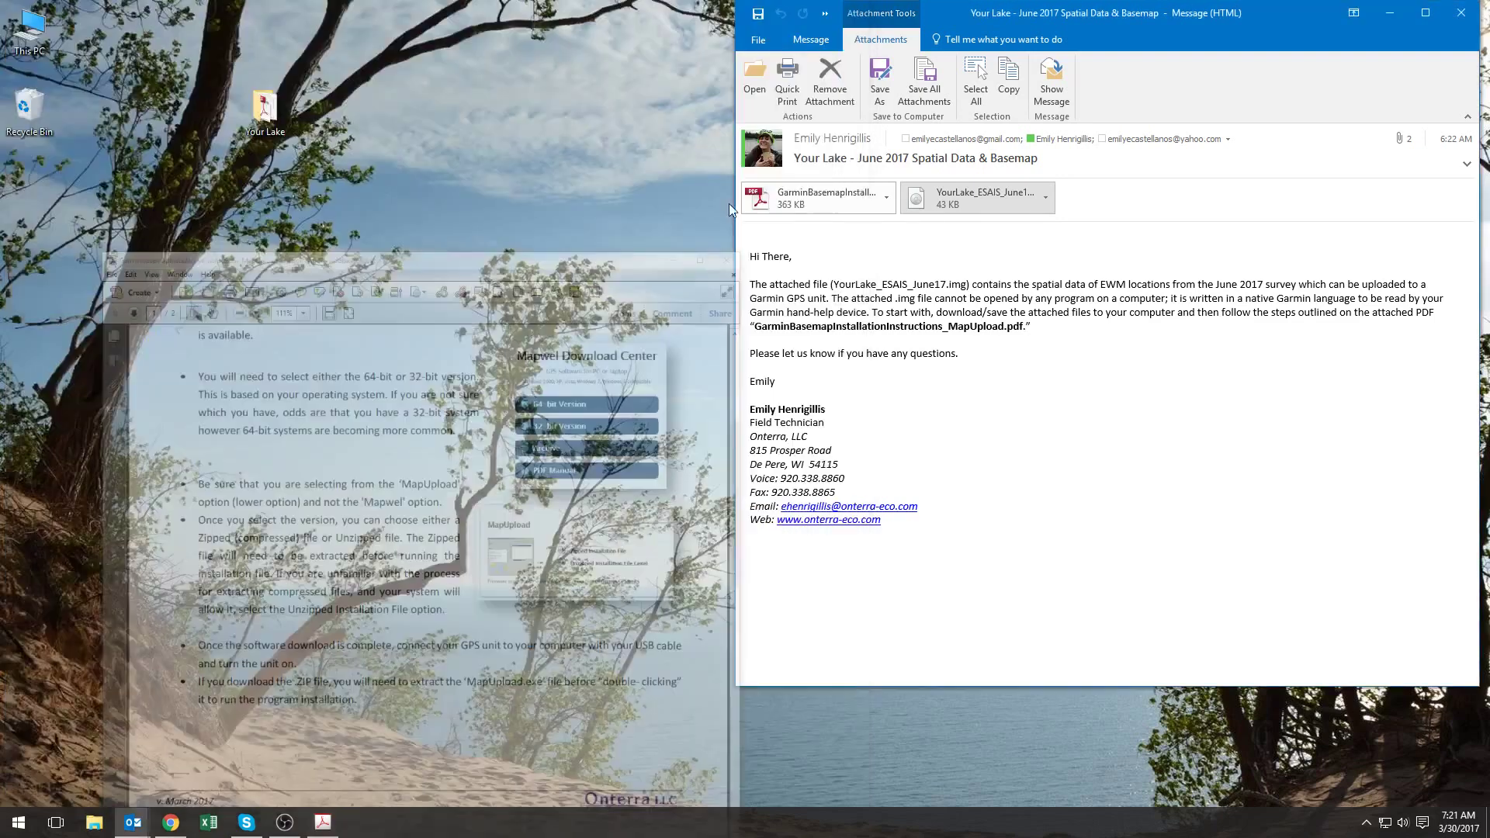
left_click(632, 436)
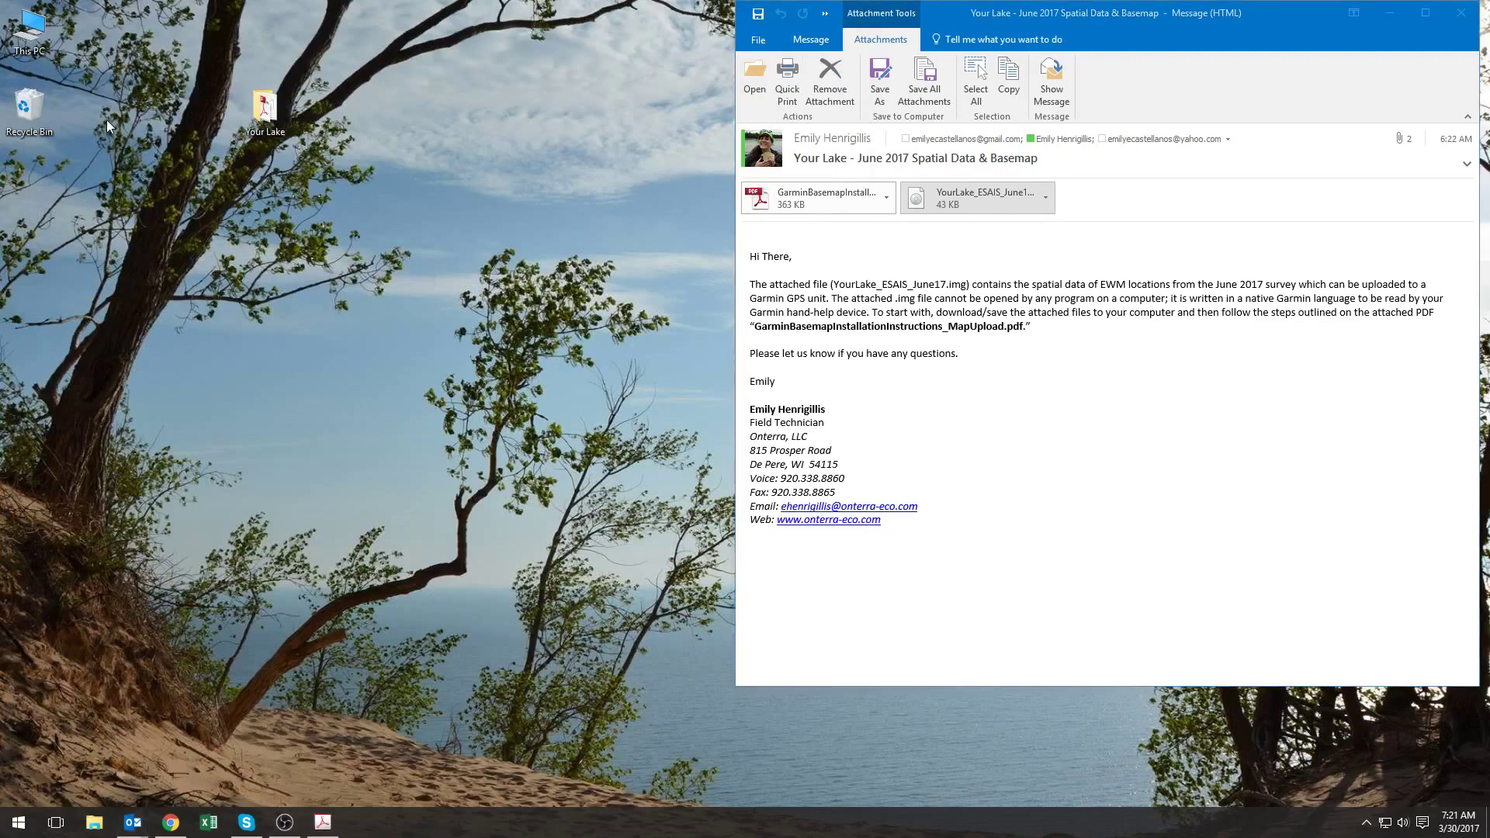
double_click(39, 54)
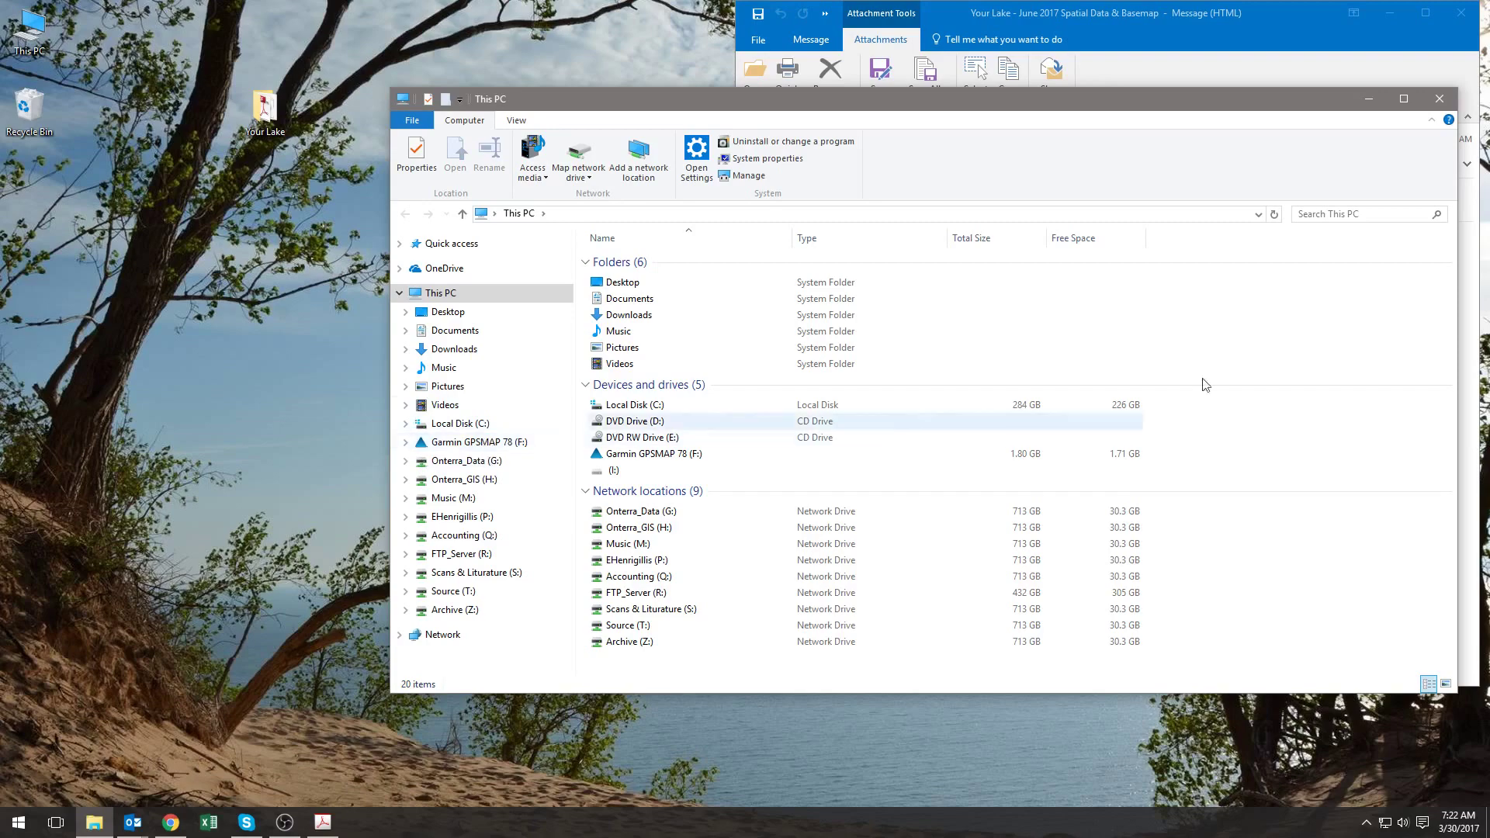
left_click(1435, 97)
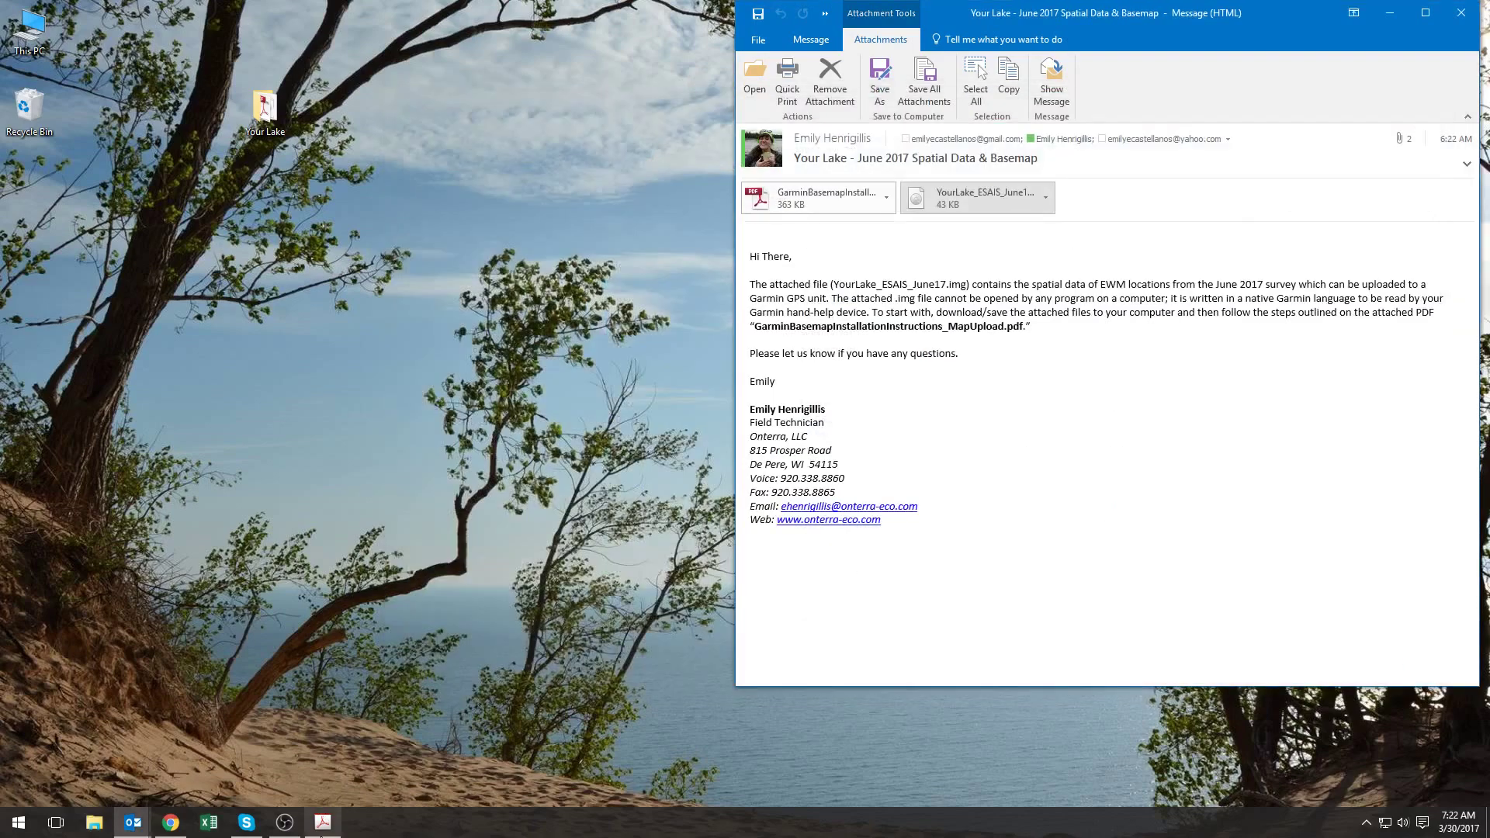
Return to the instructions PDF and read how to run the installation and open MapUpload, and minimize the document
left_click(323, 821)
scroll(351, 397, "down", 2)
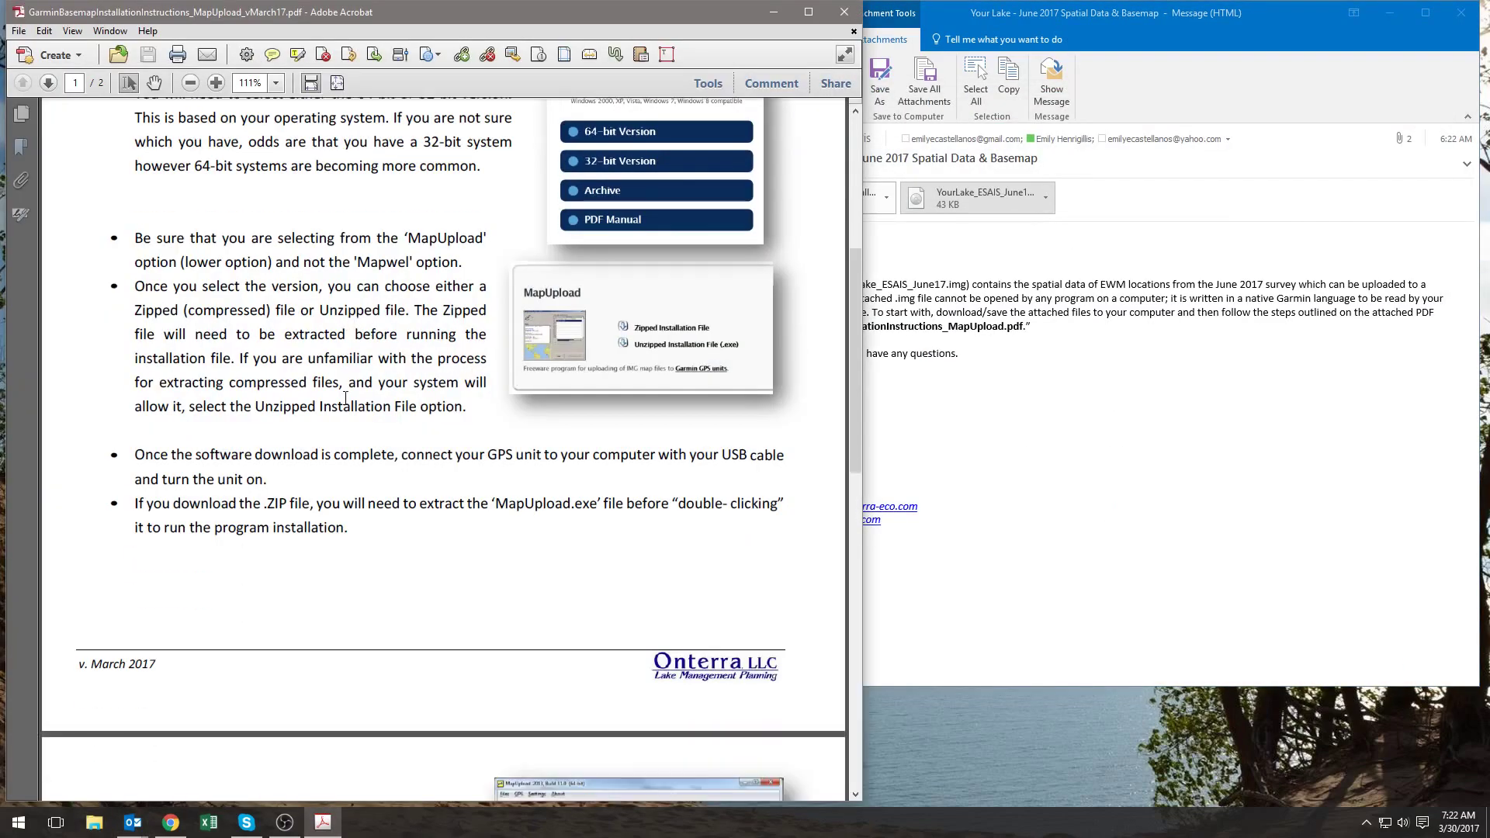
scroll(321, 540, "down", 8)
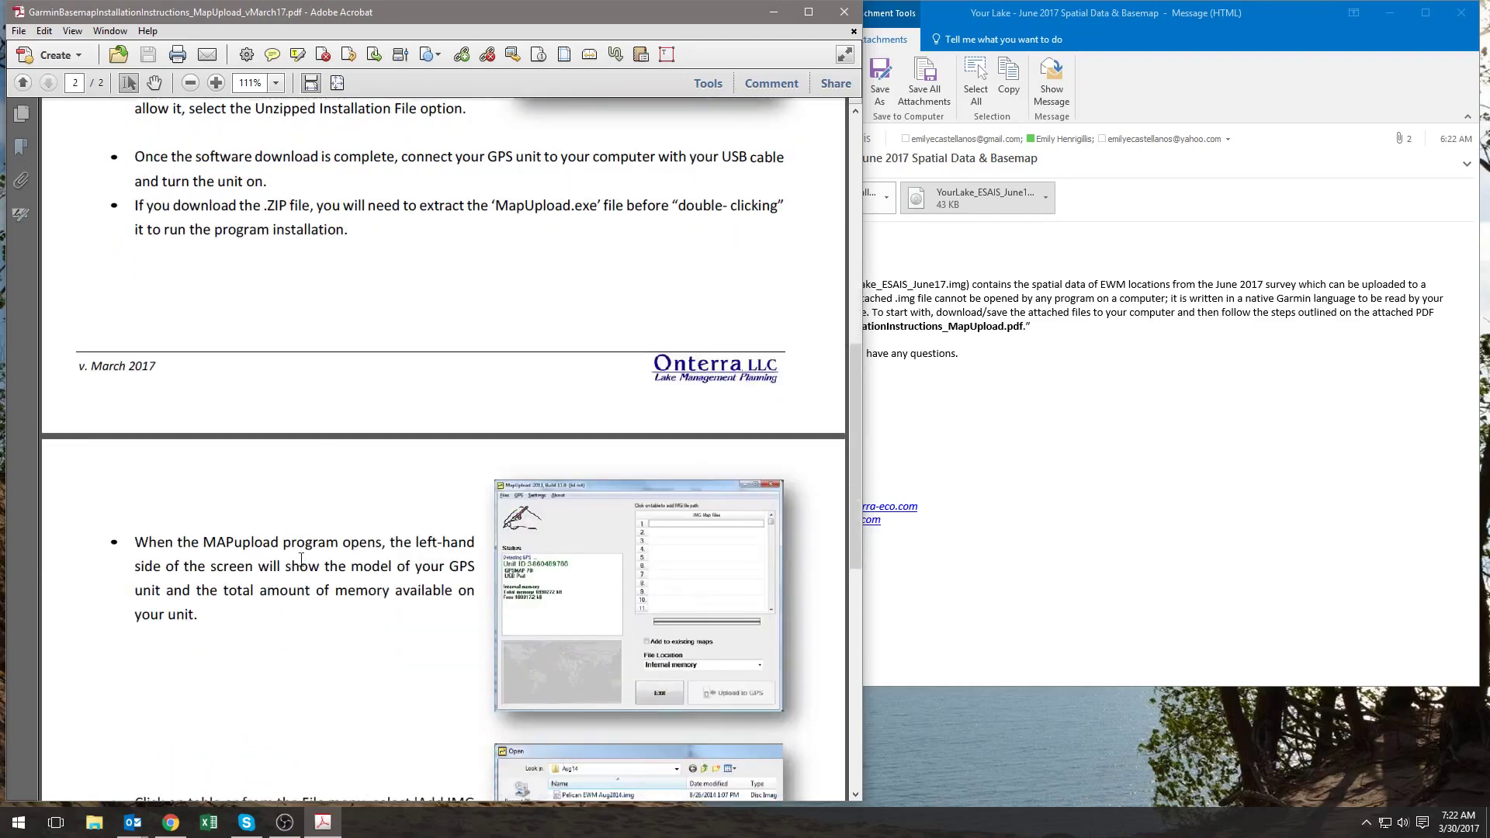
left_click(773, 12)
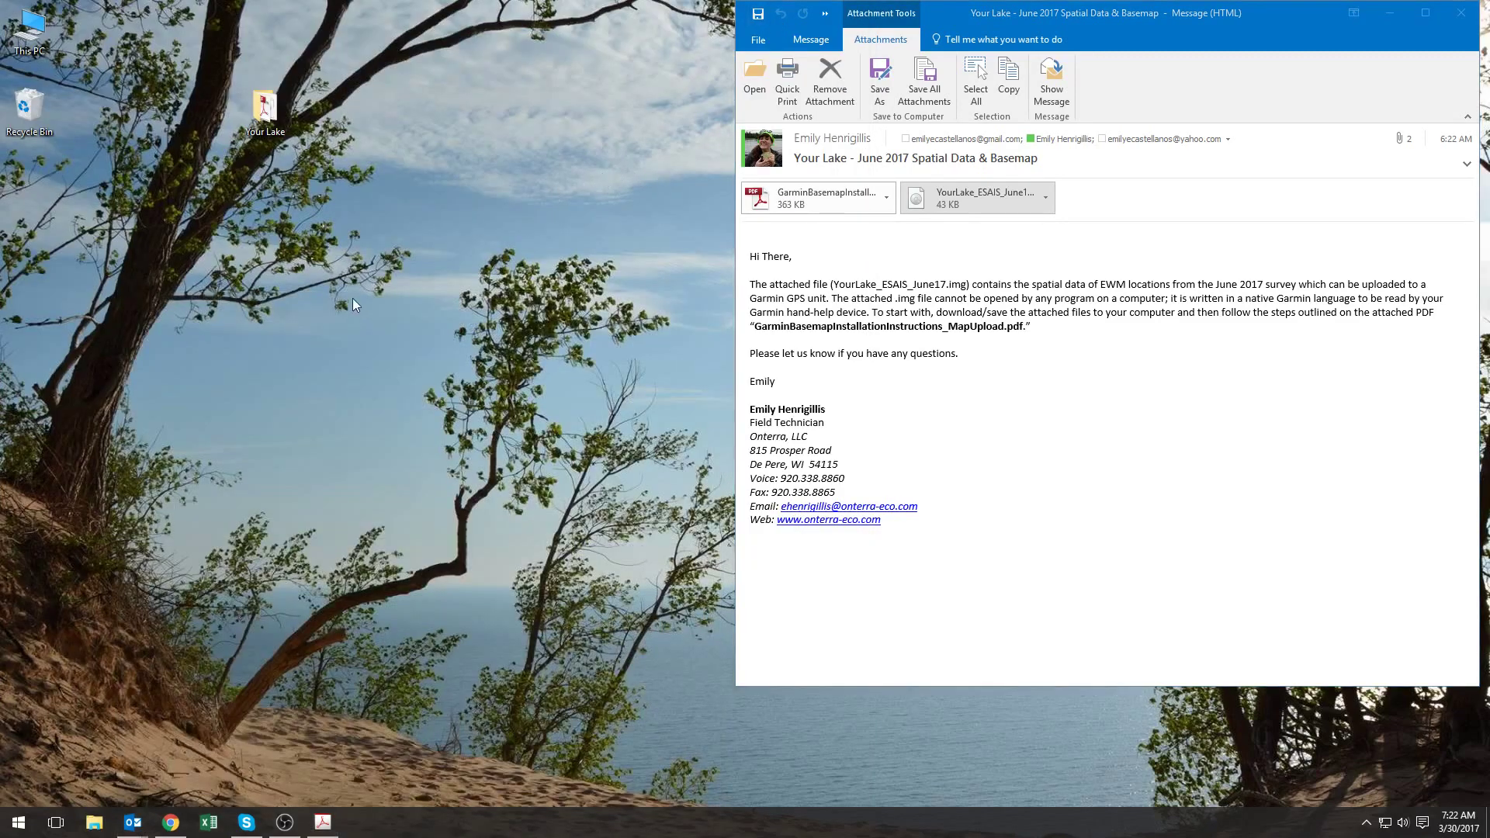
Run mapupload64.exe from the Downloads folder, minimize the folder window, and move the MapUpload window clear of the desktop's left half
left_click(39, 35)
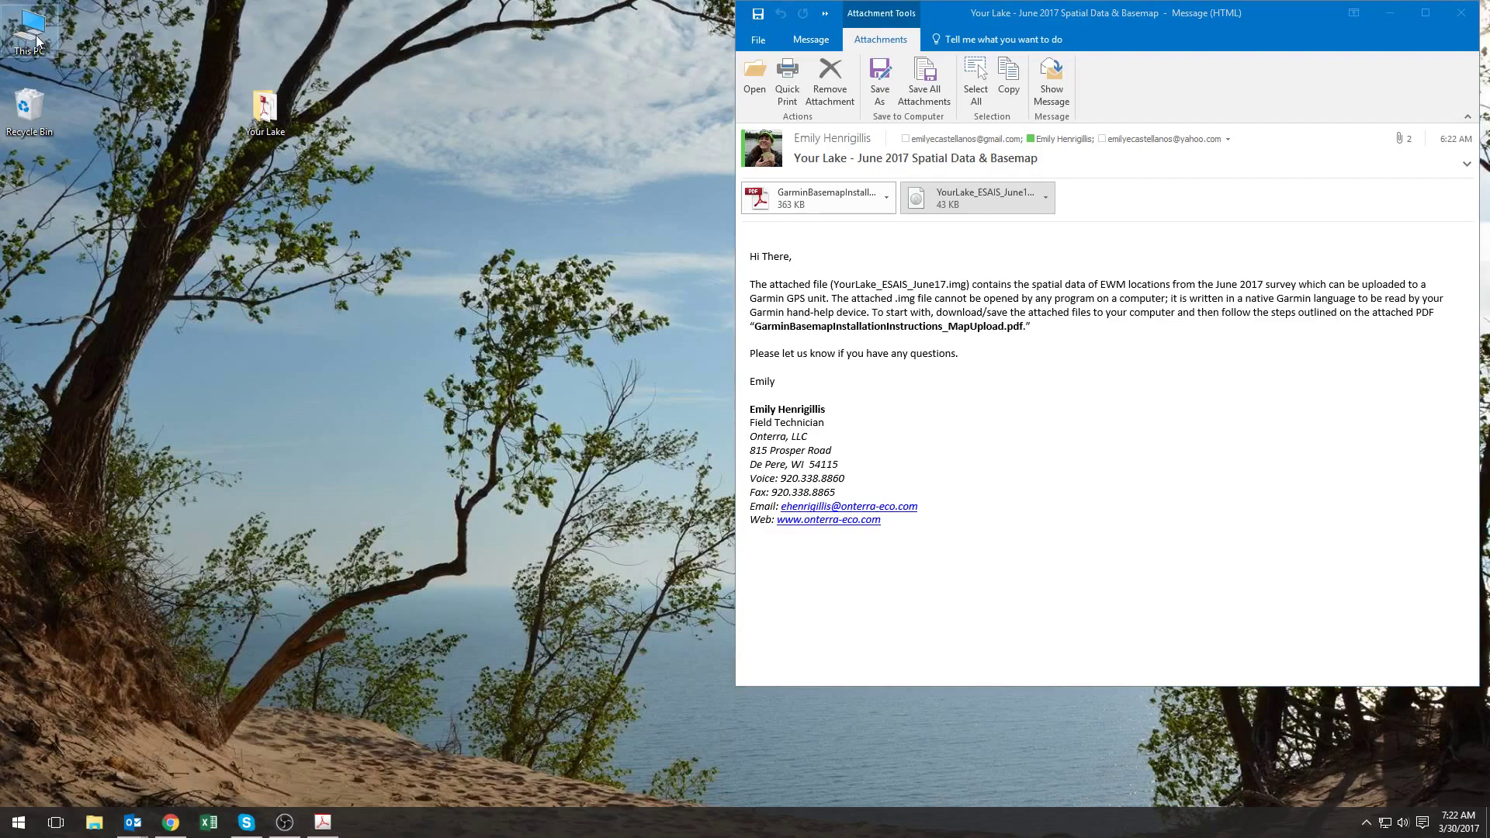
double_click(39, 39)
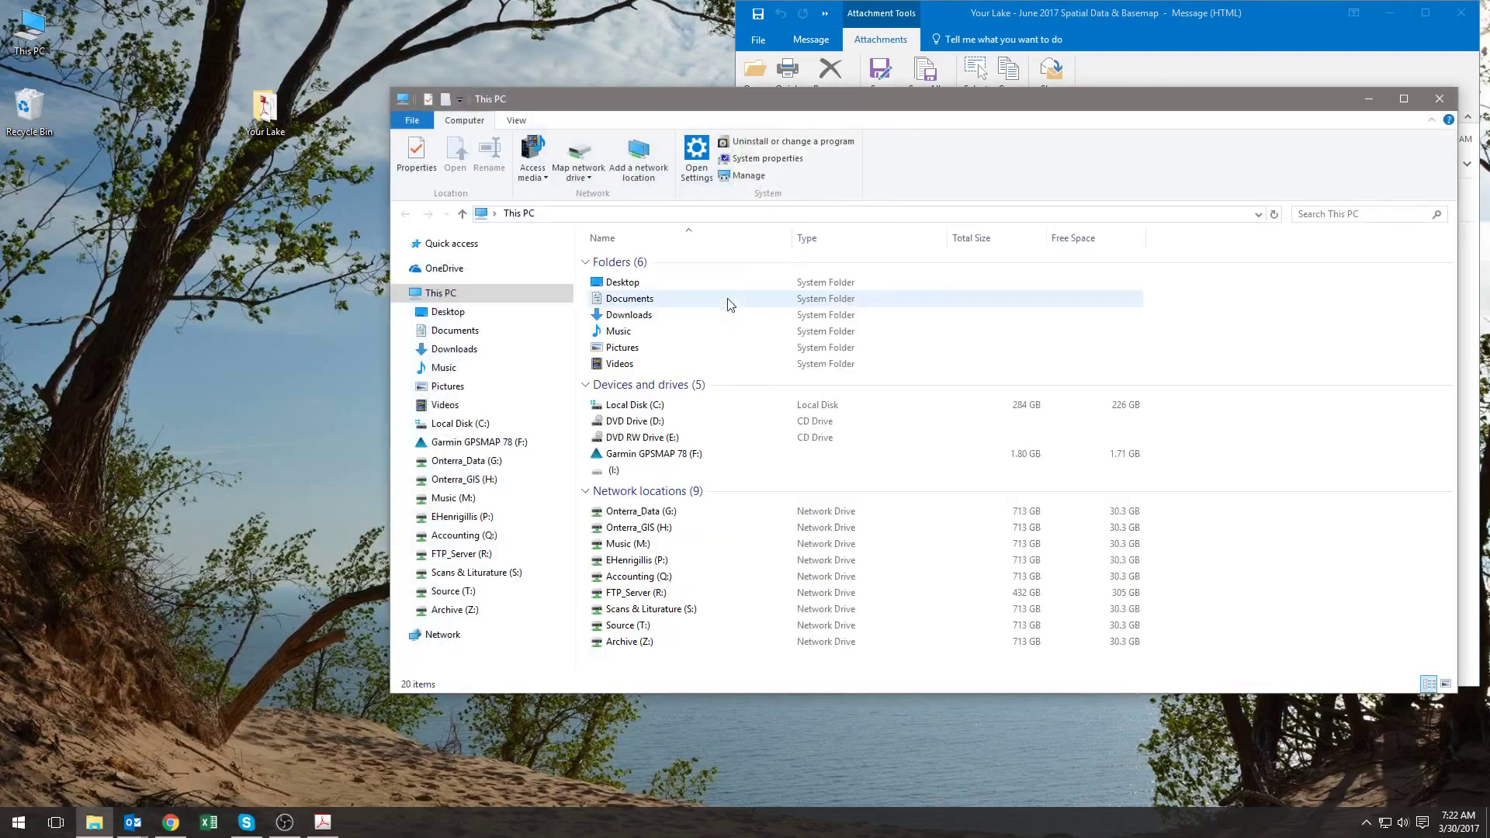
left_click(519, 353)
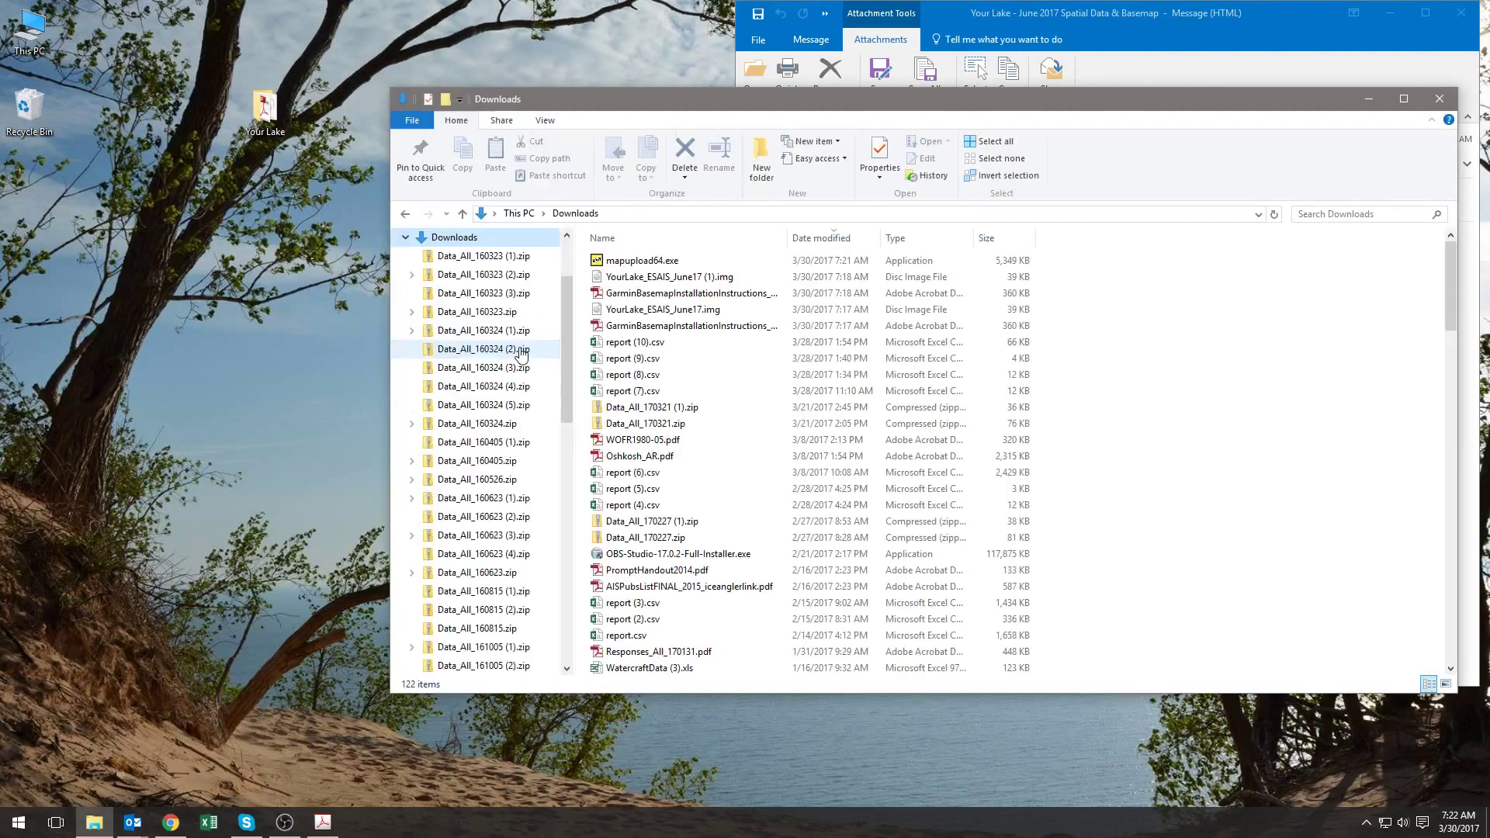
double_click(621, 263)
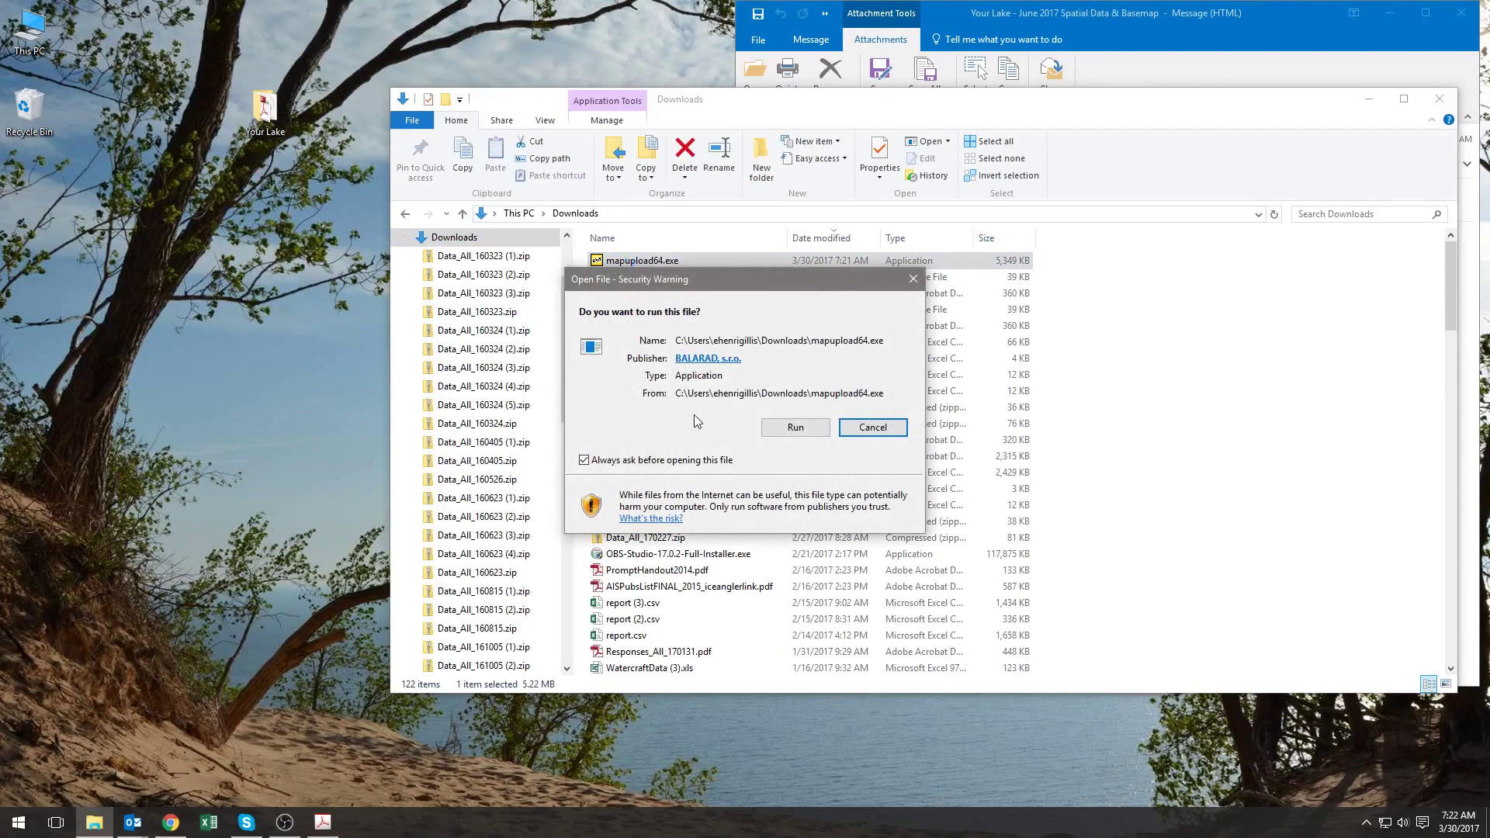
left_click(794, 427)
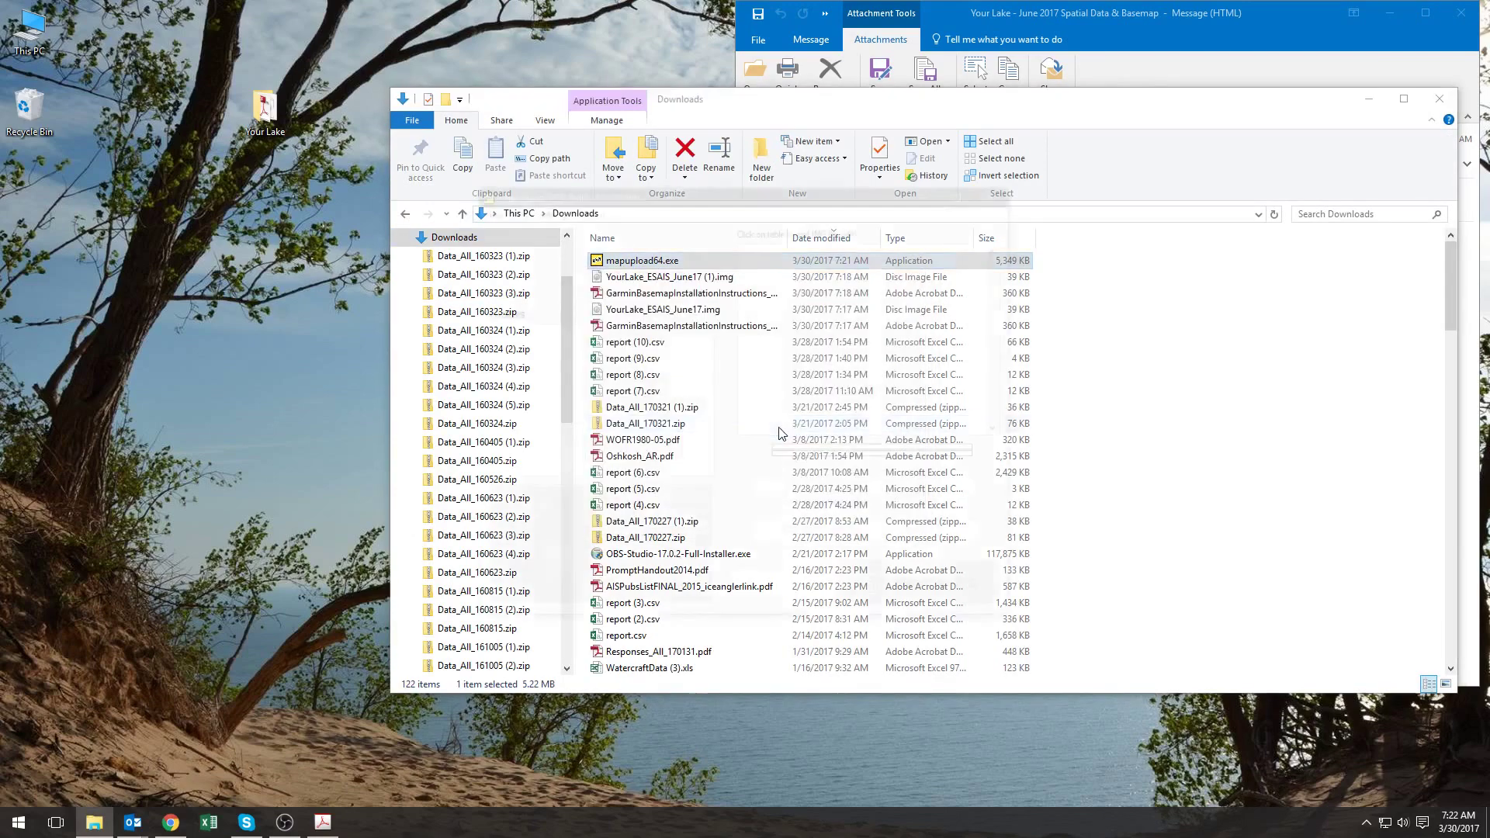
left_click(1368, 99)
left_click_drag(887, 184, 1279, 158)
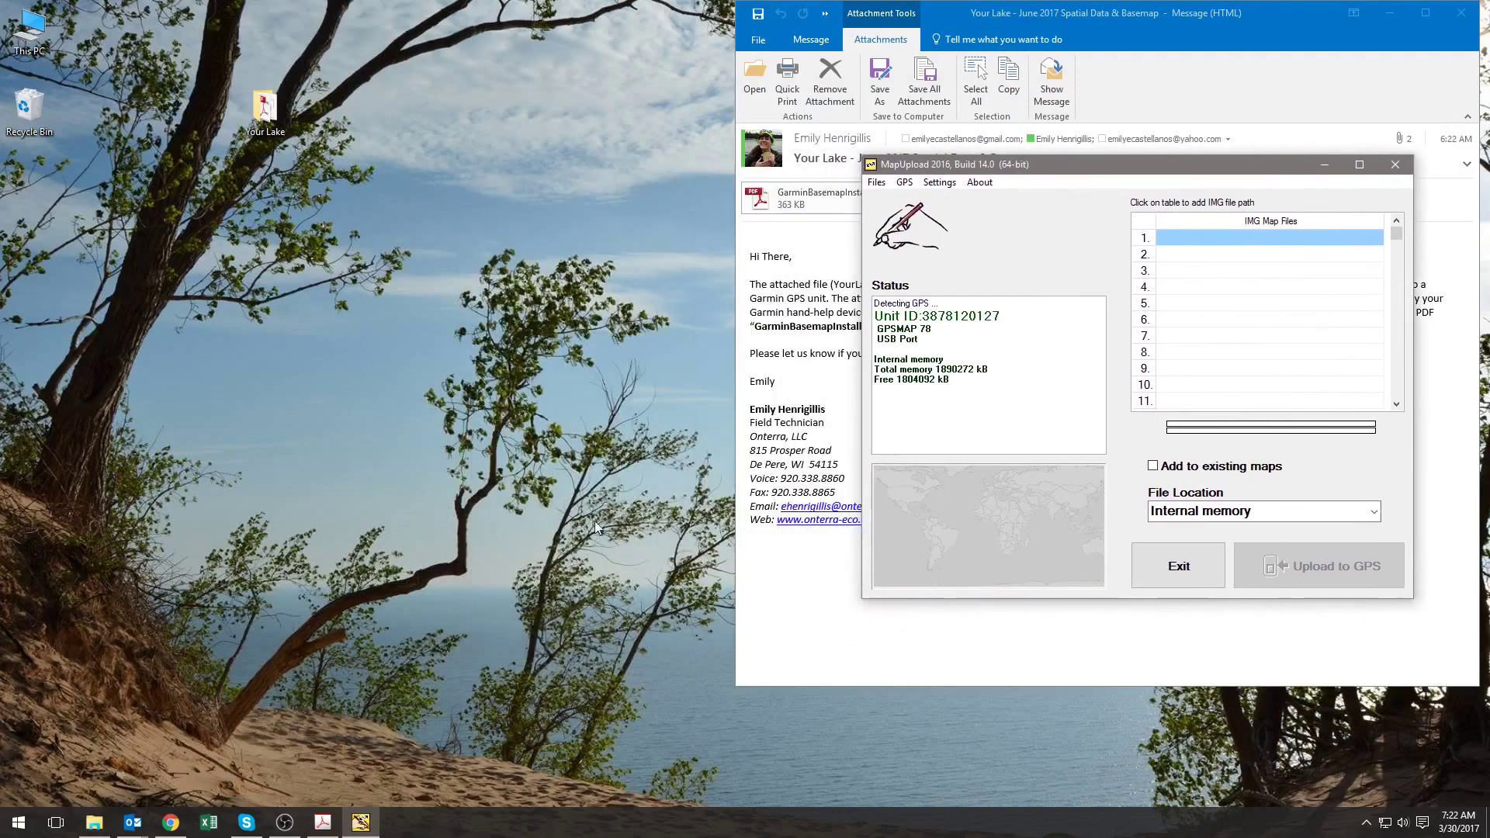
Show the instructions PDF beside MapUpload and read page 2 on adding IMG files and the existing-maps option
left_click(322, 822)
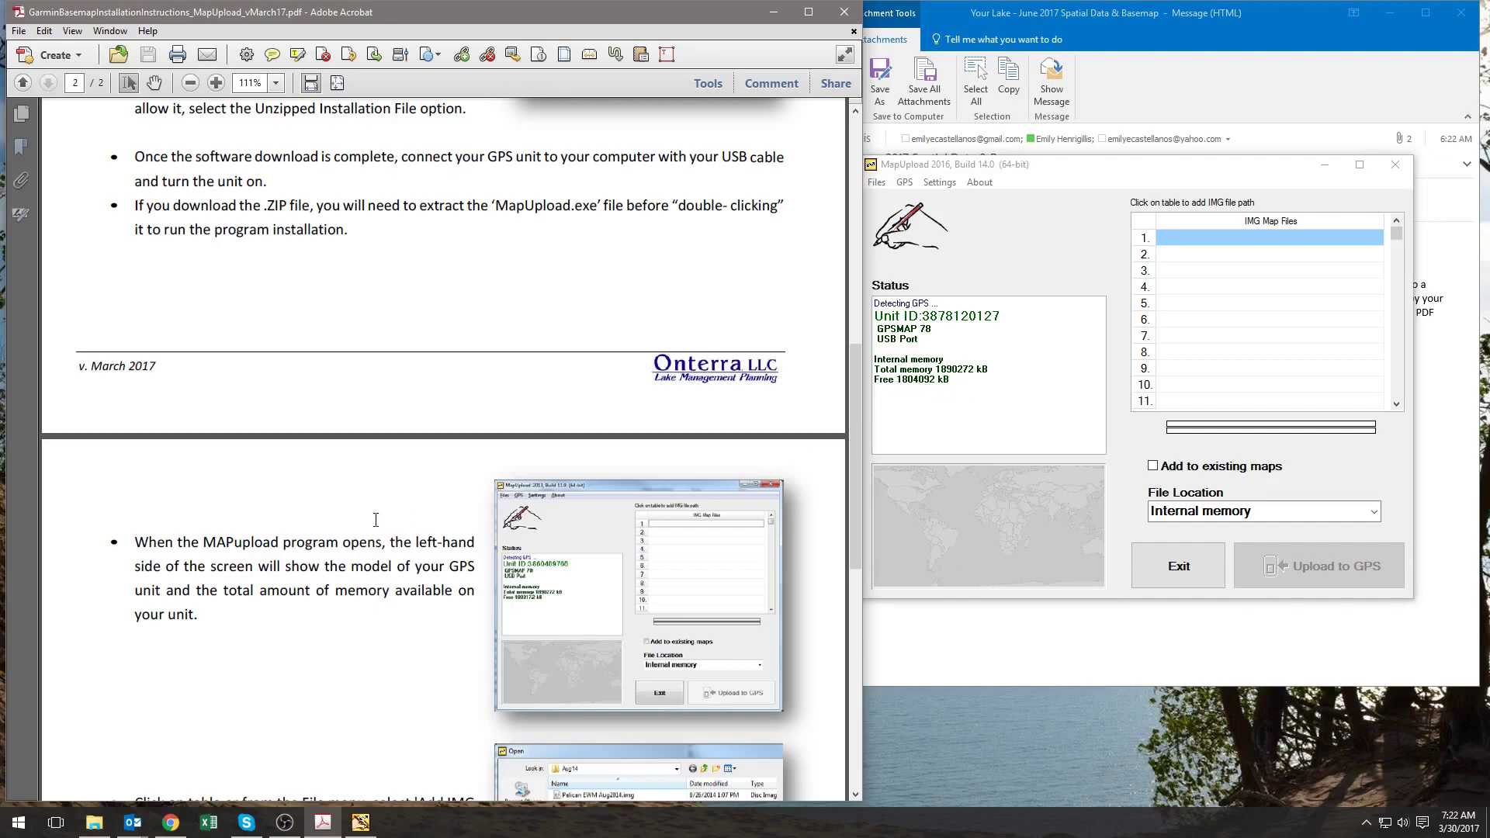
scroll(376, 519, "down", 10)
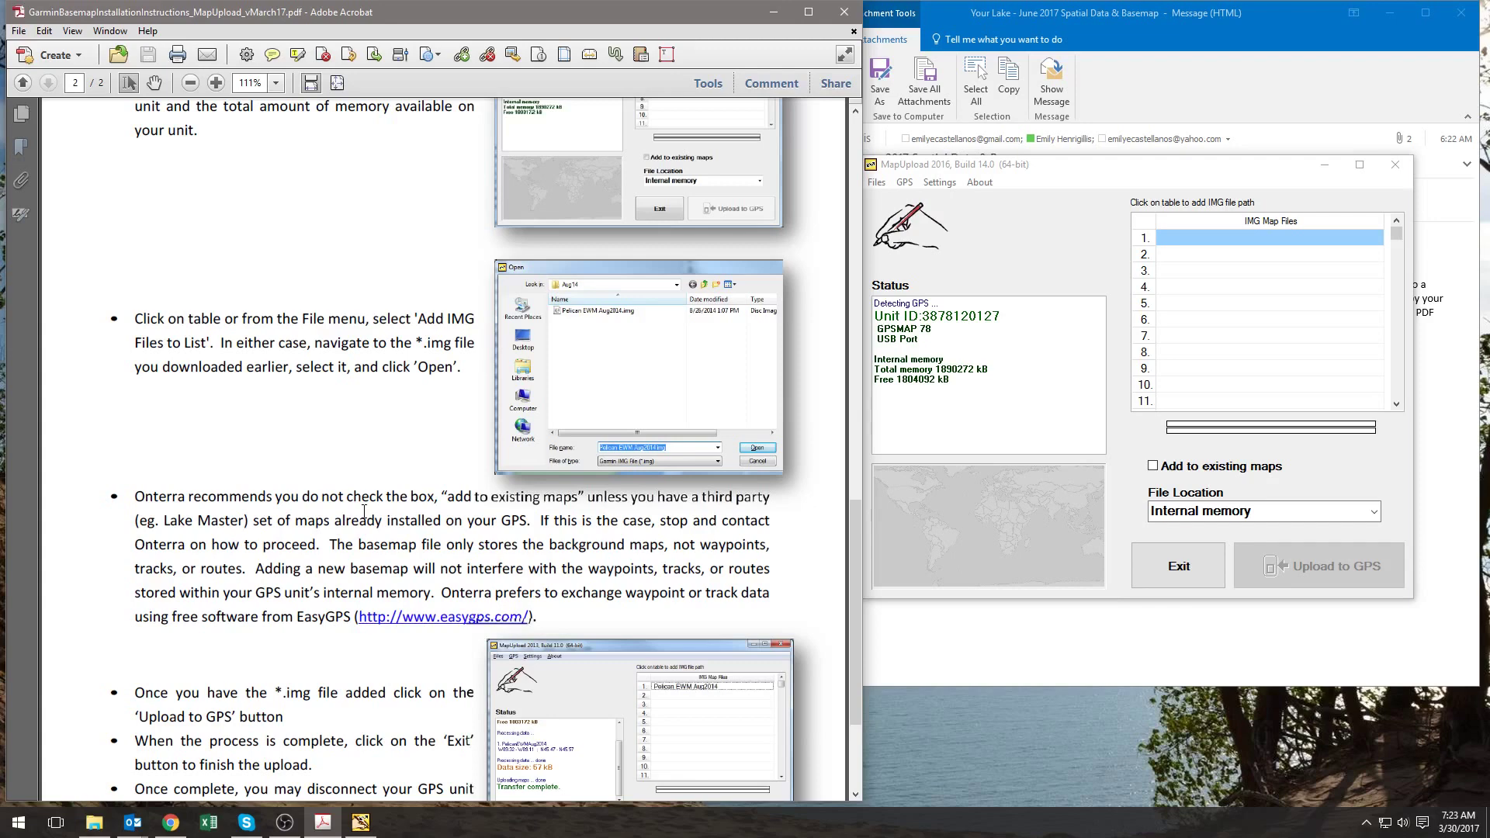
left_click(1102, 173)
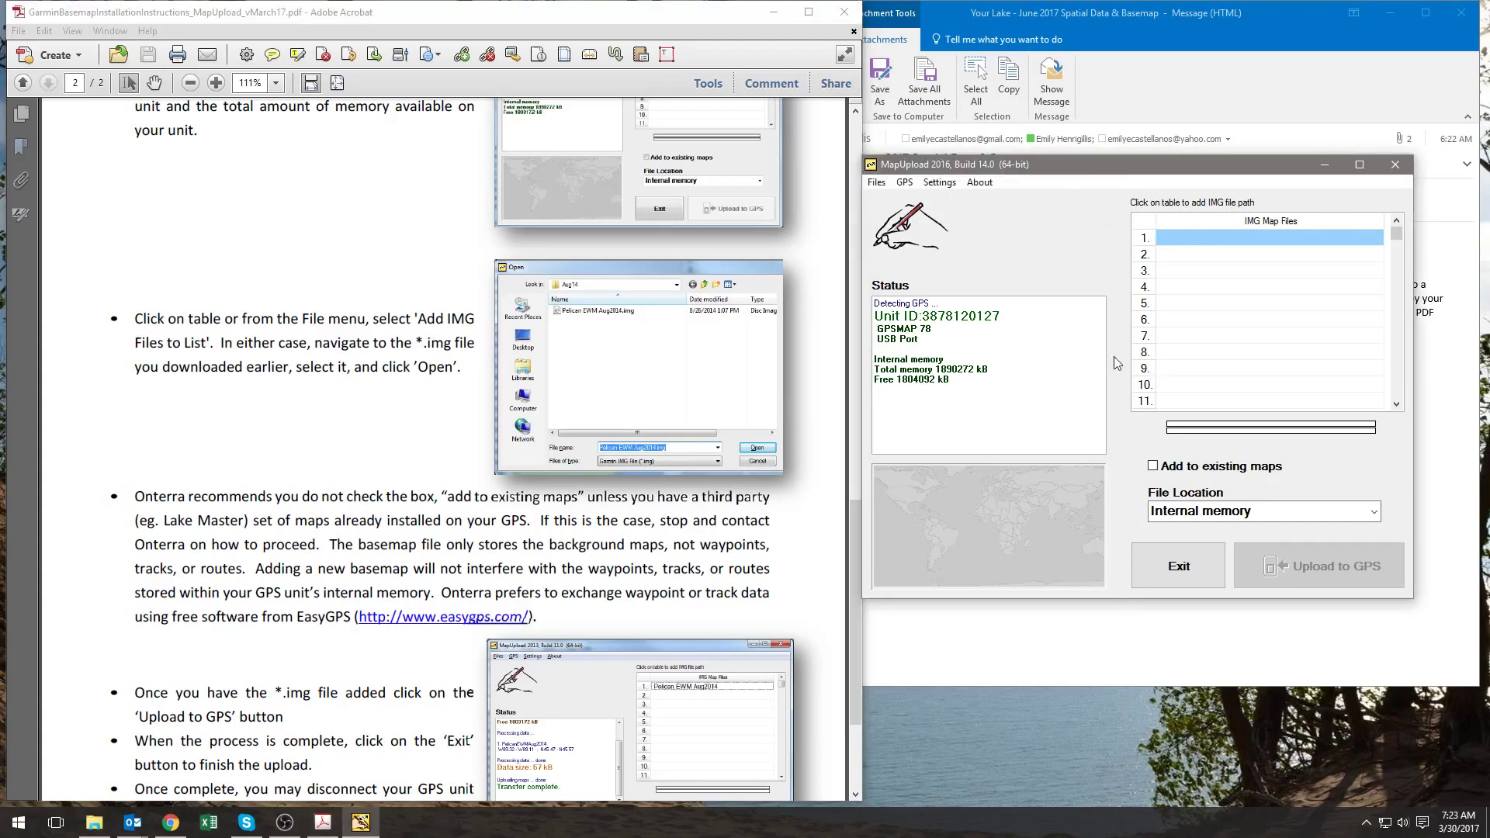
Add YourLake_ESAIS_June17.img from the desktop folder Your Lake to the first row of MapUpload's IMG map file list
left_click(1246, 240)
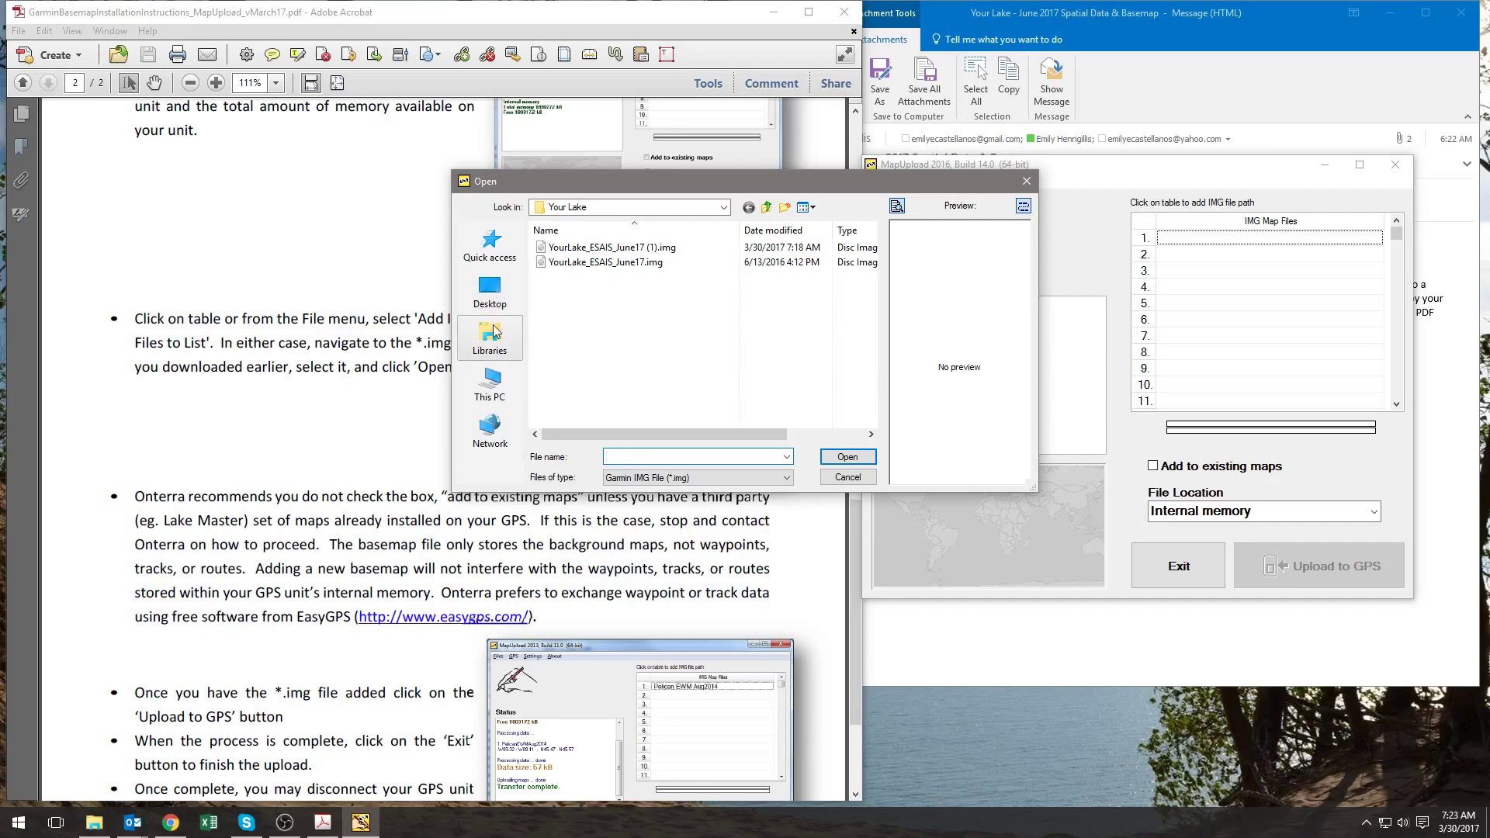
left_click(490, 384)
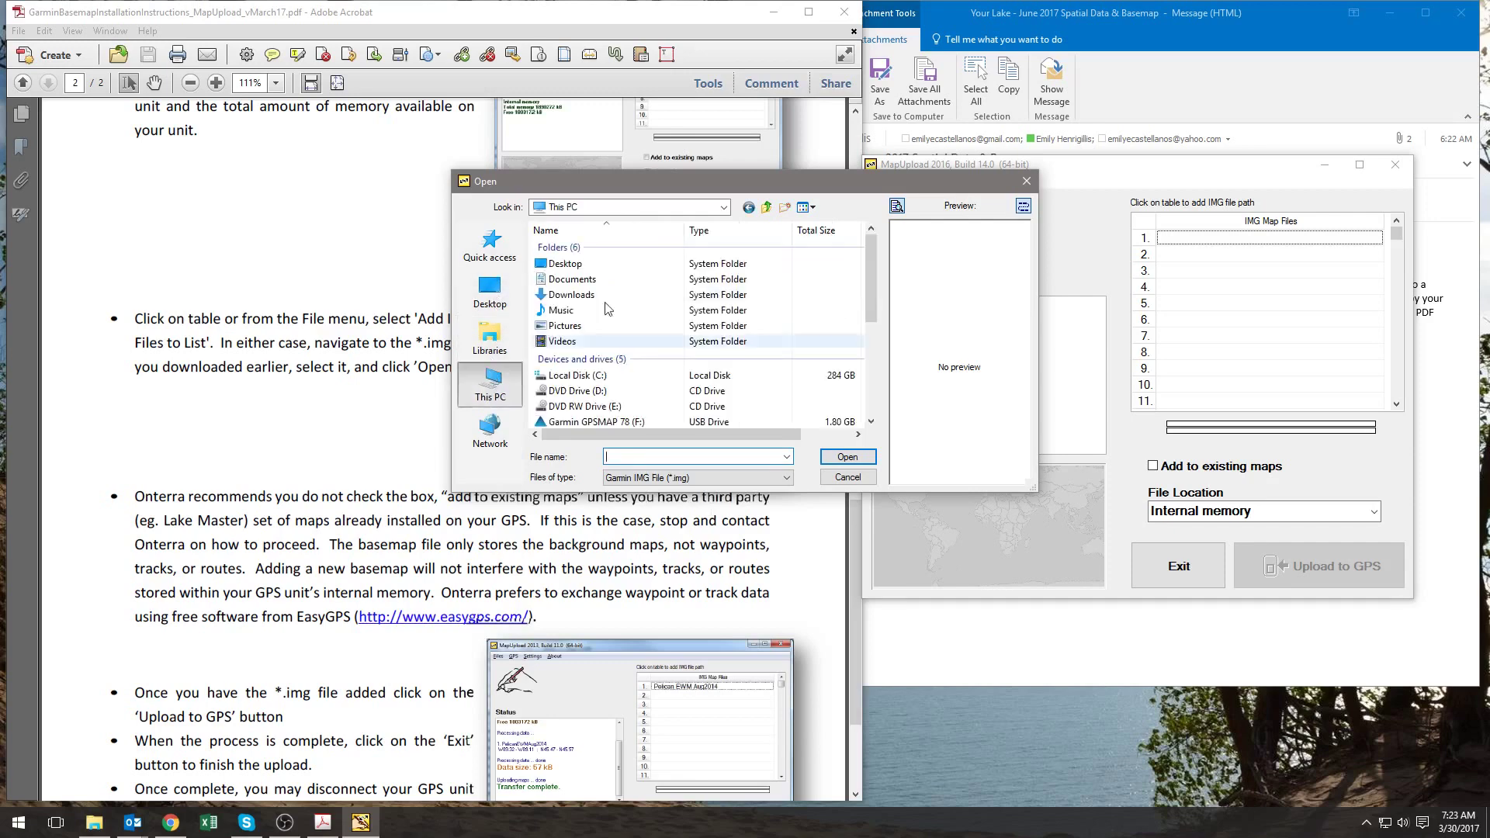
scroll(605, 310, "down", 2)
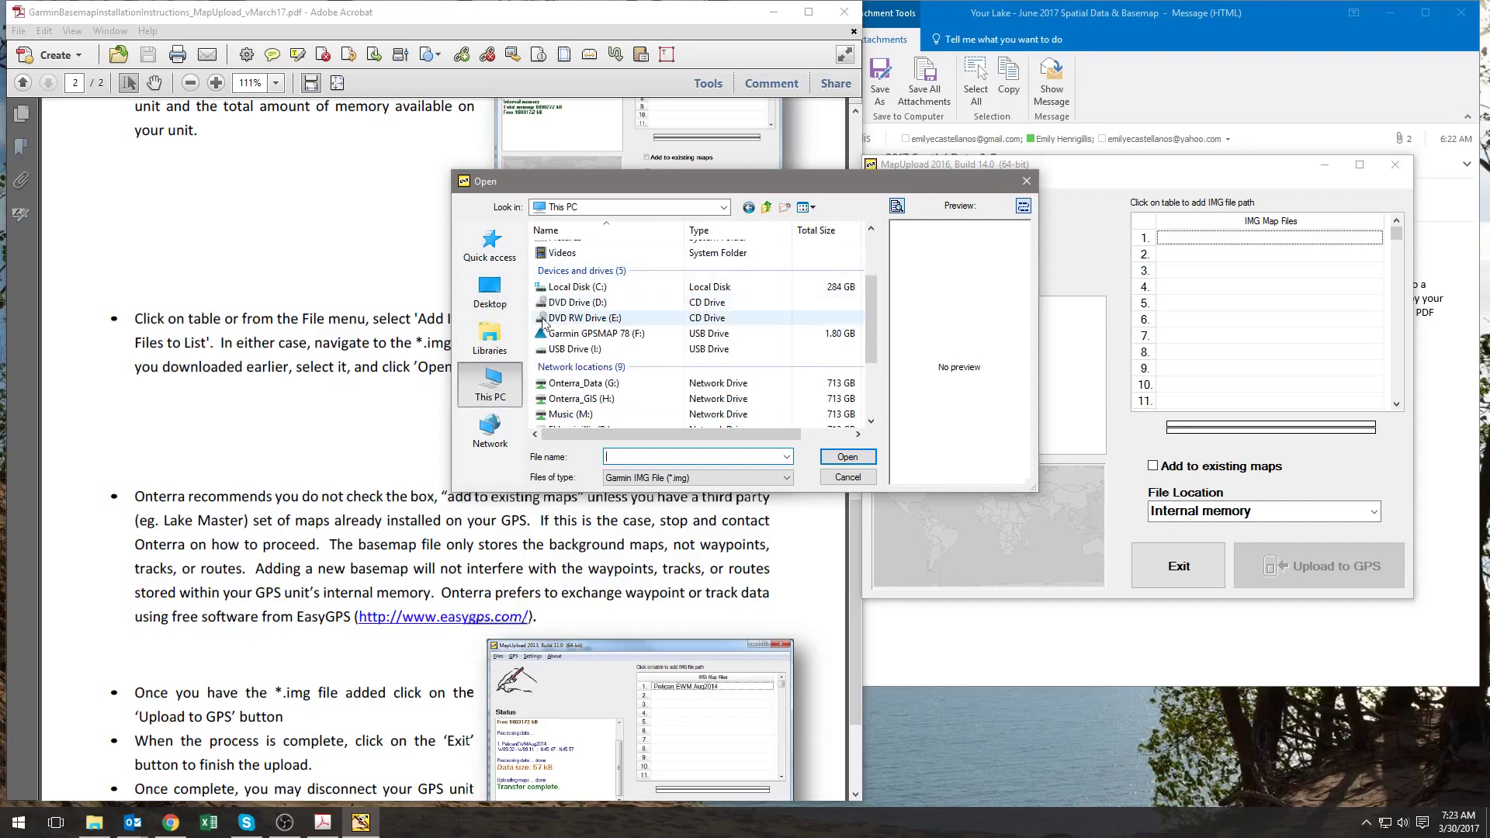
scroll(543, 322, "up", 2)
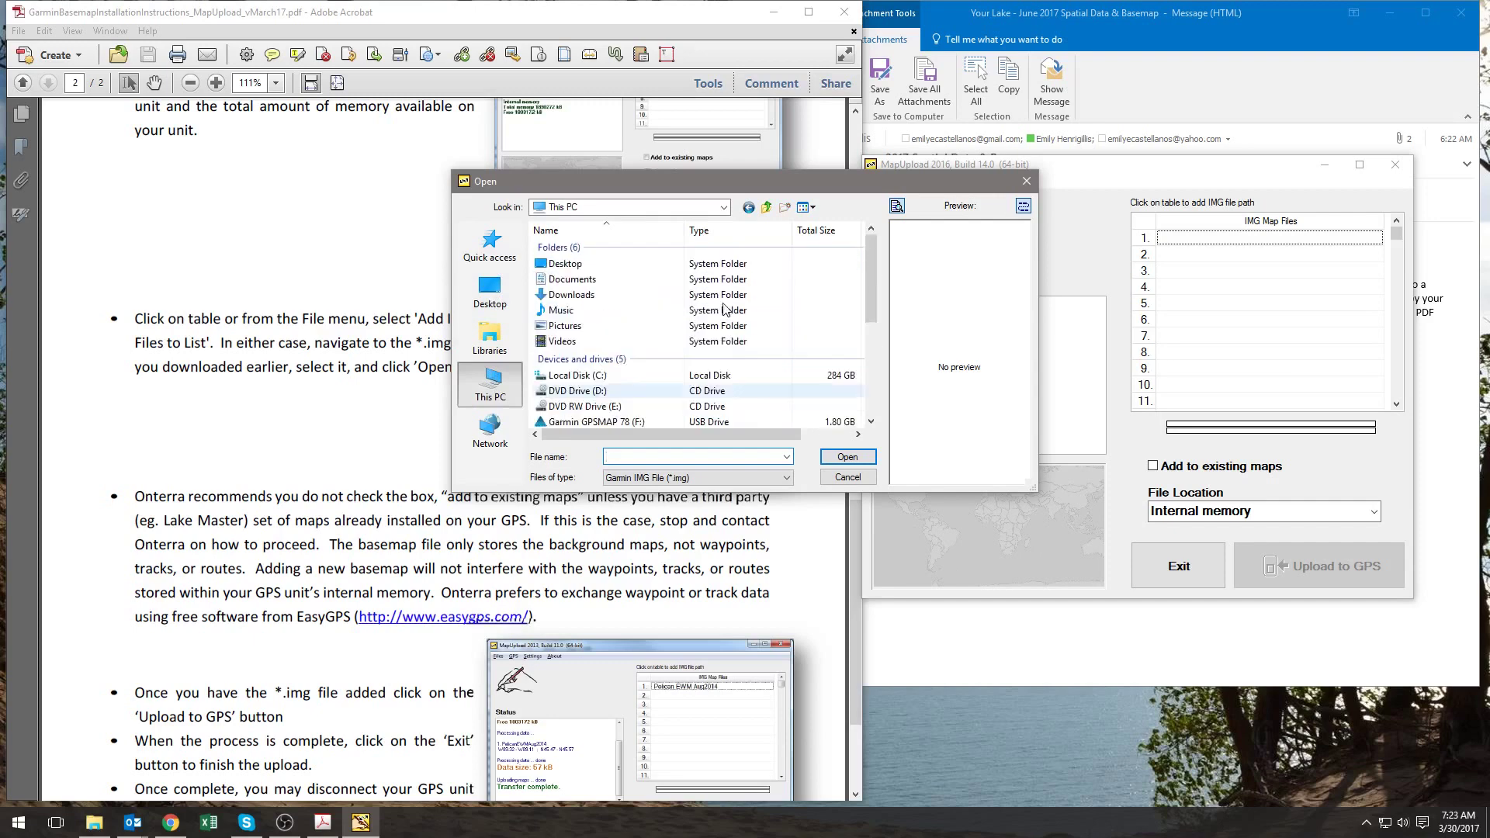
left_click(498, 305)
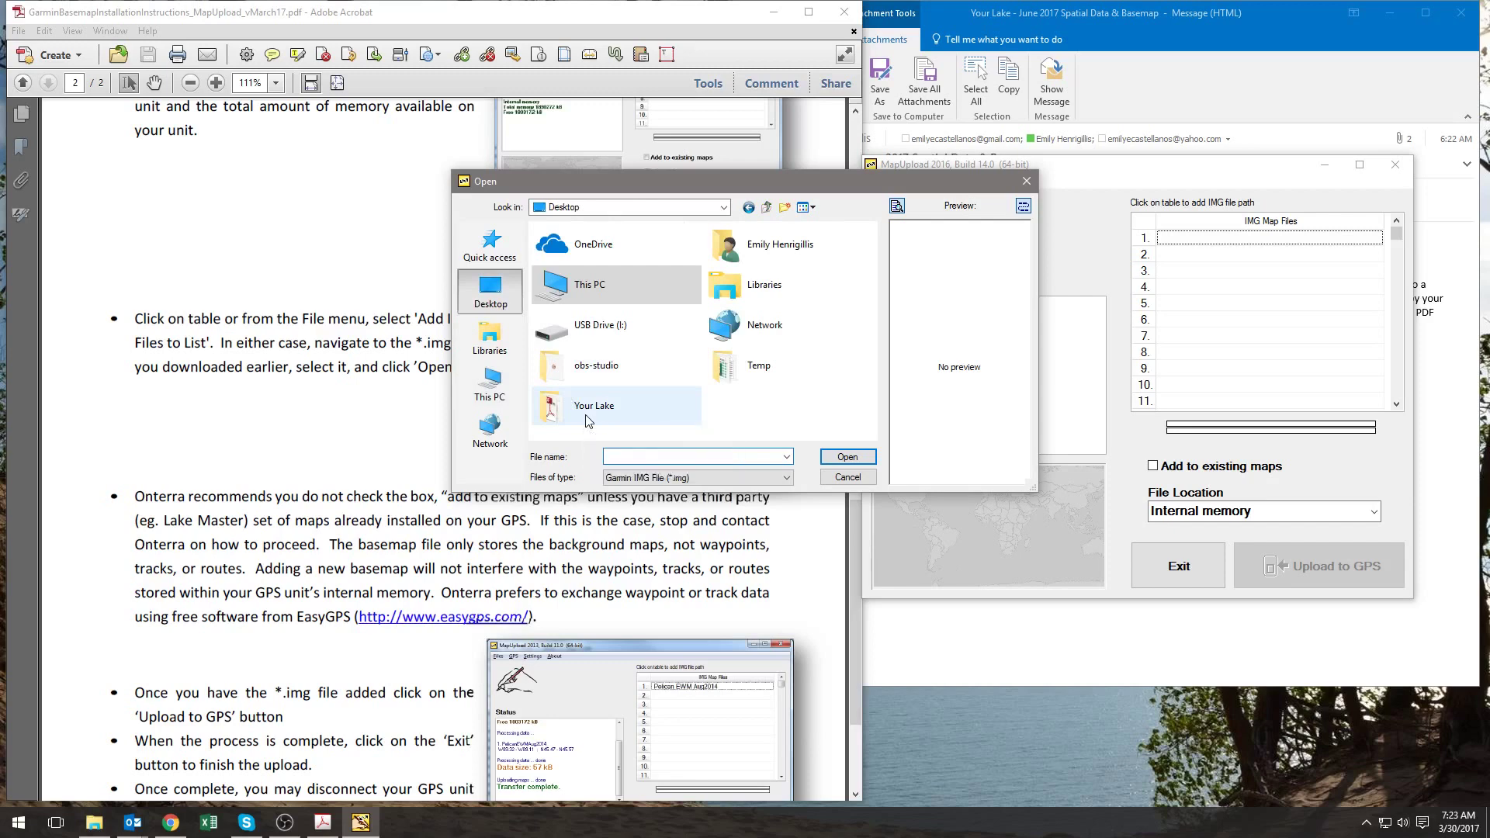
double_click(587, 411)
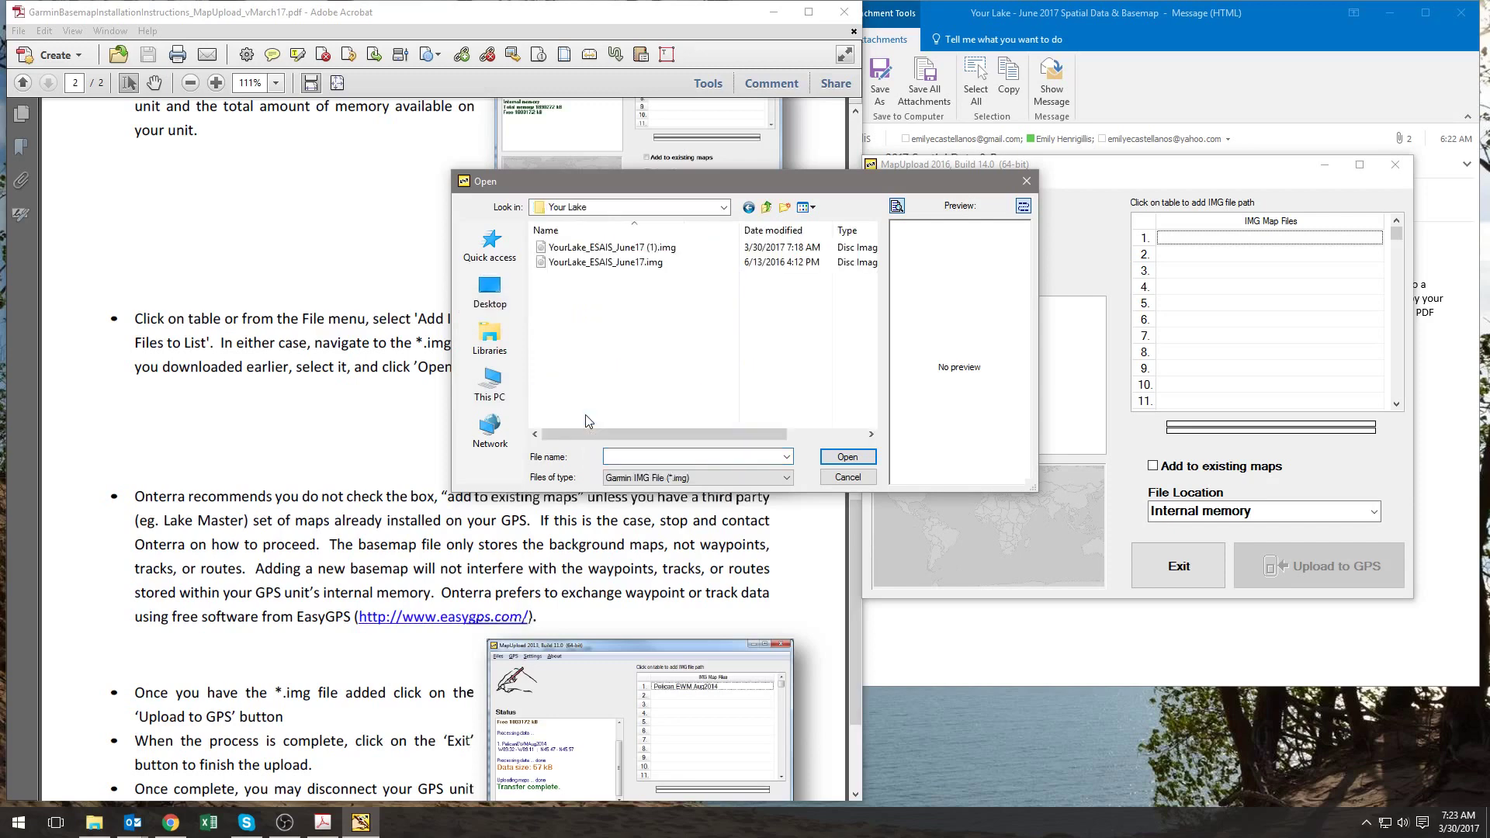
left_click(590, 264)
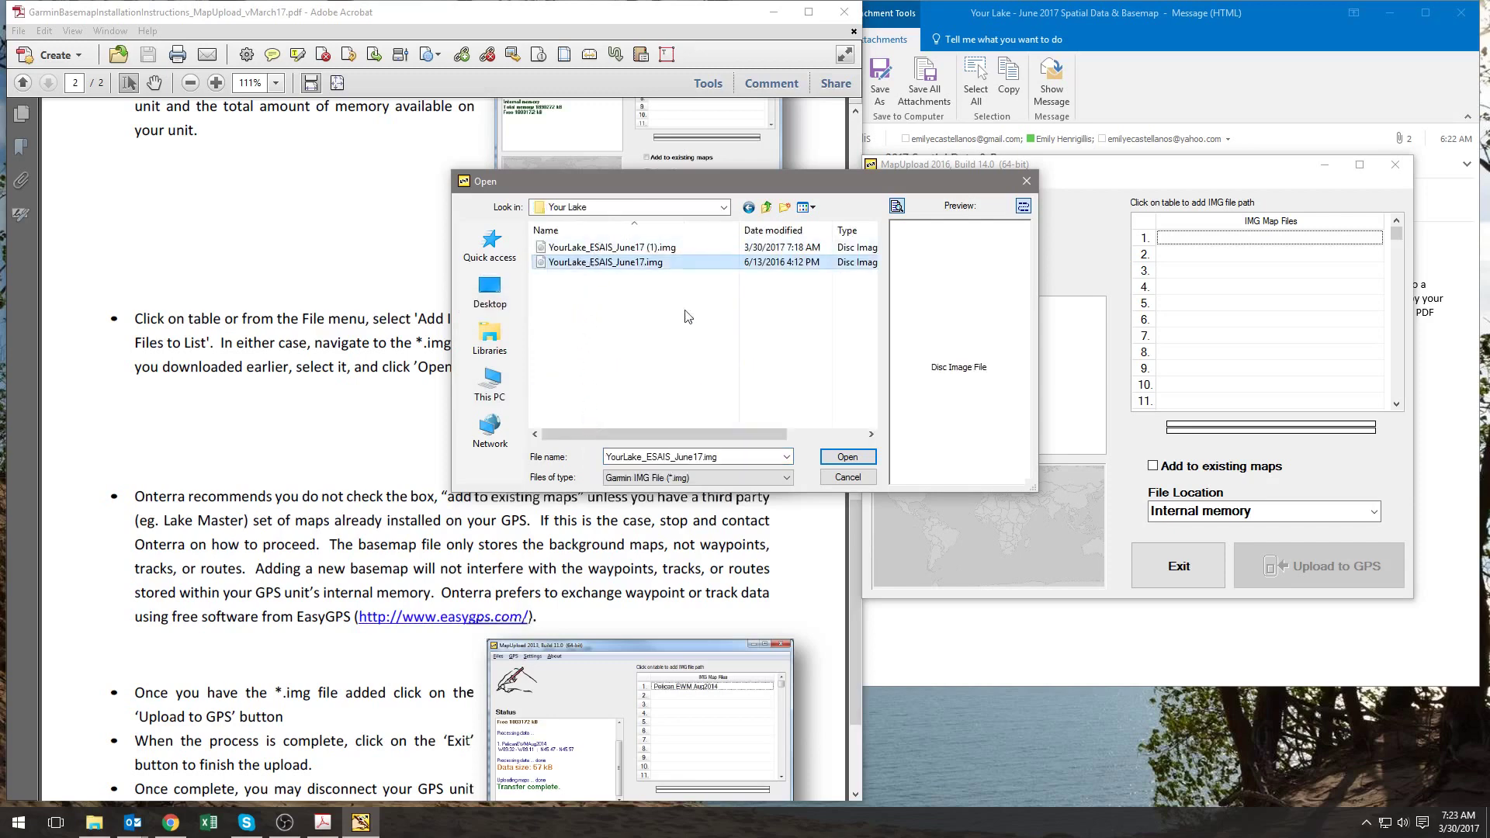
left_click(848, 457)
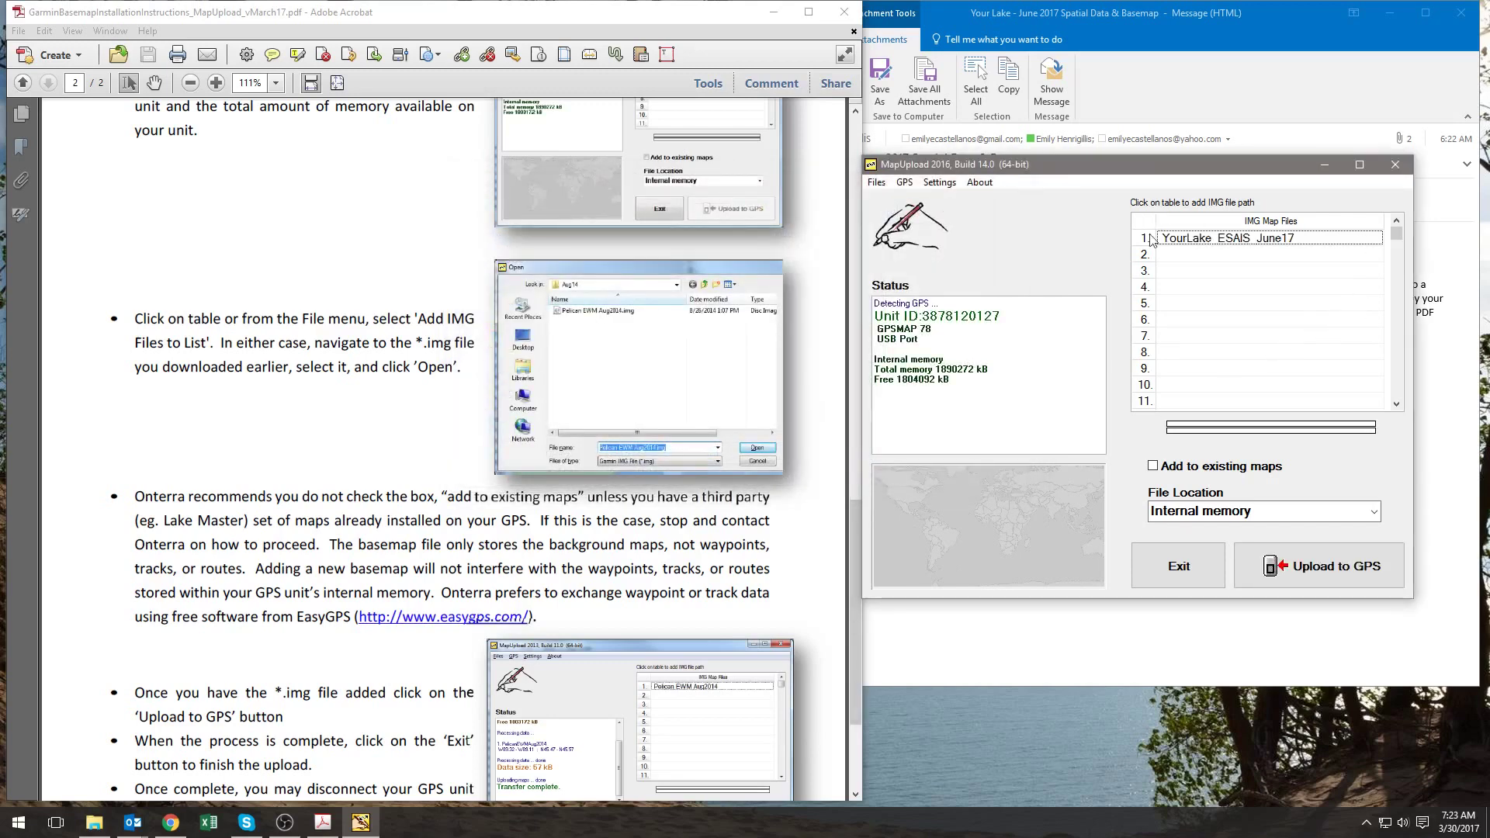
Upload the YourLake_ESAIS_June17 map to the GPS unit's internal memory without adding to existing maps, and exit MapUpload
scroll(238, 459, "down", 5)
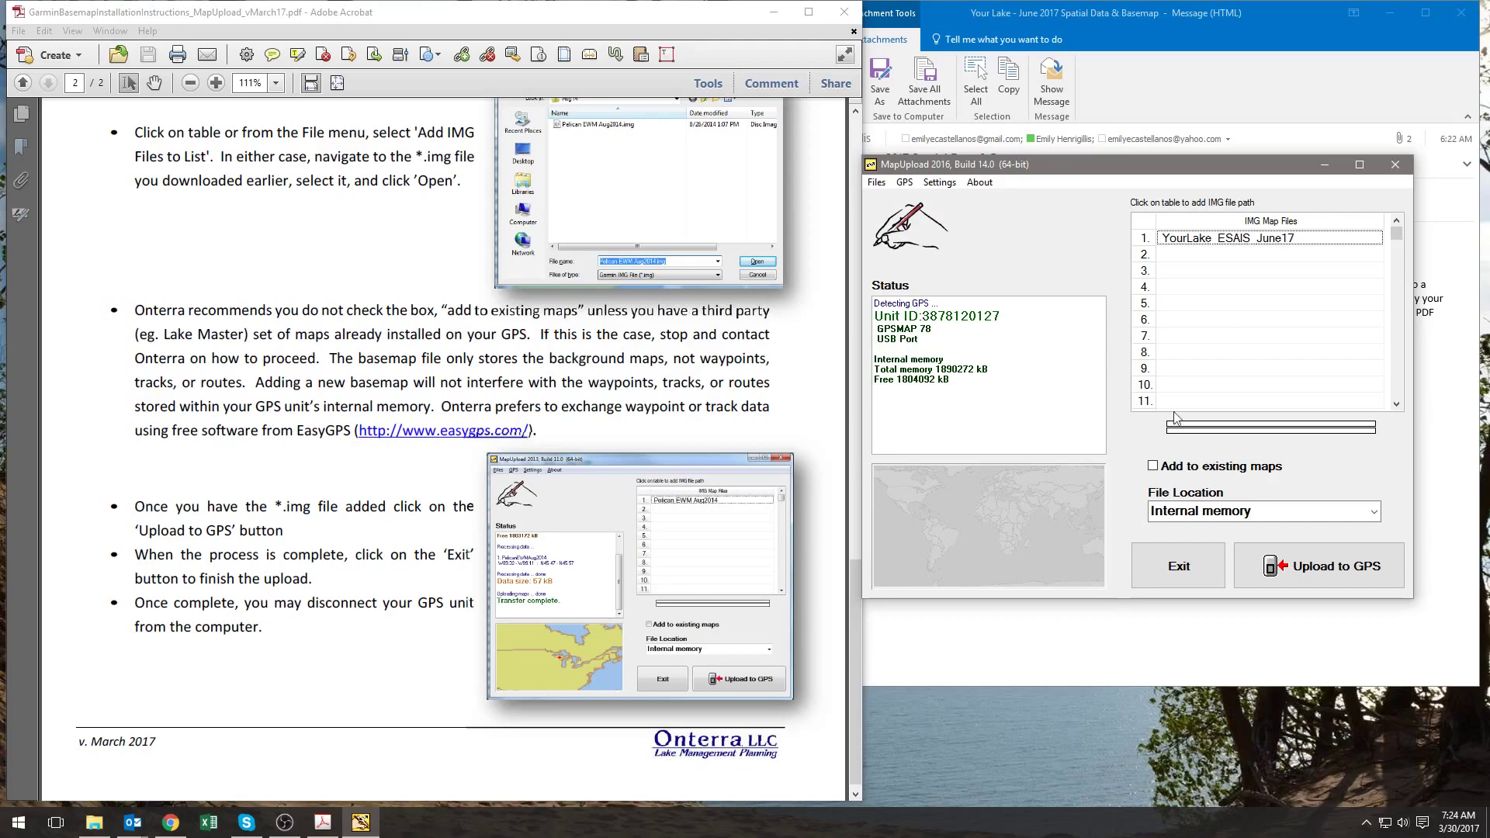
scroll(408, 459, "down", 1)
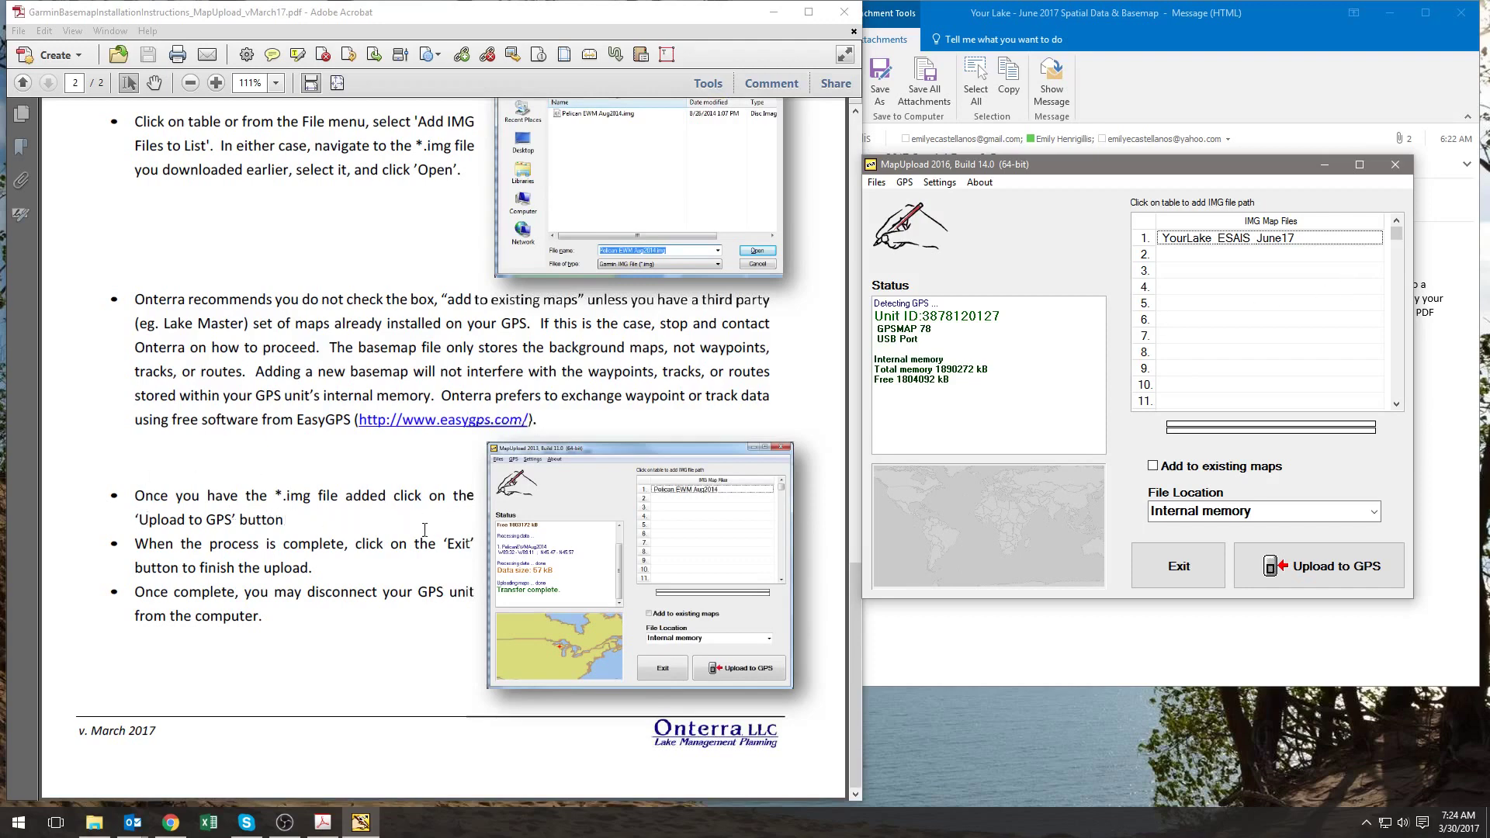
left_click(1356, 578)
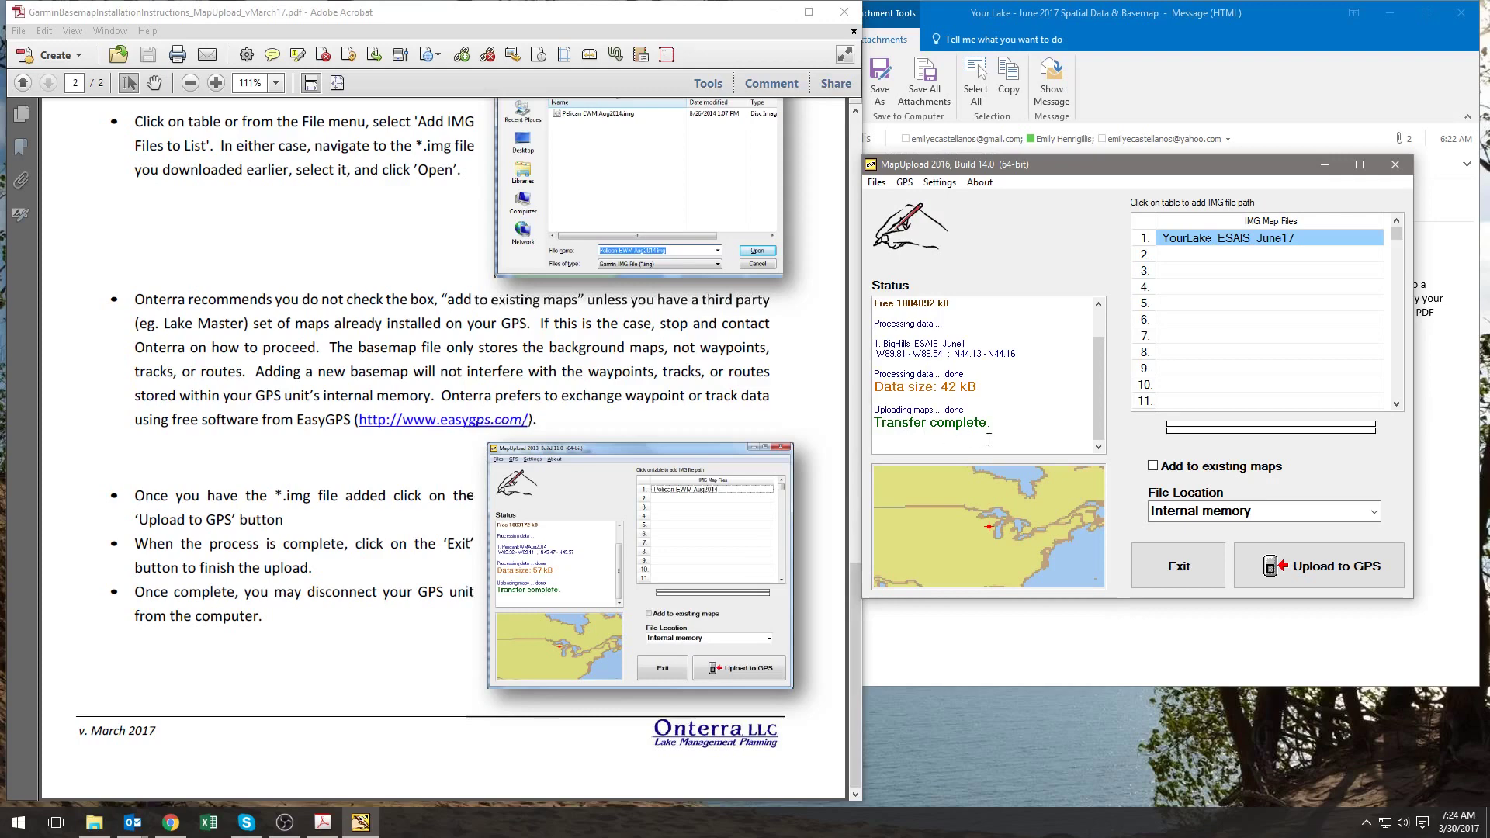
left_click(1207, 577)
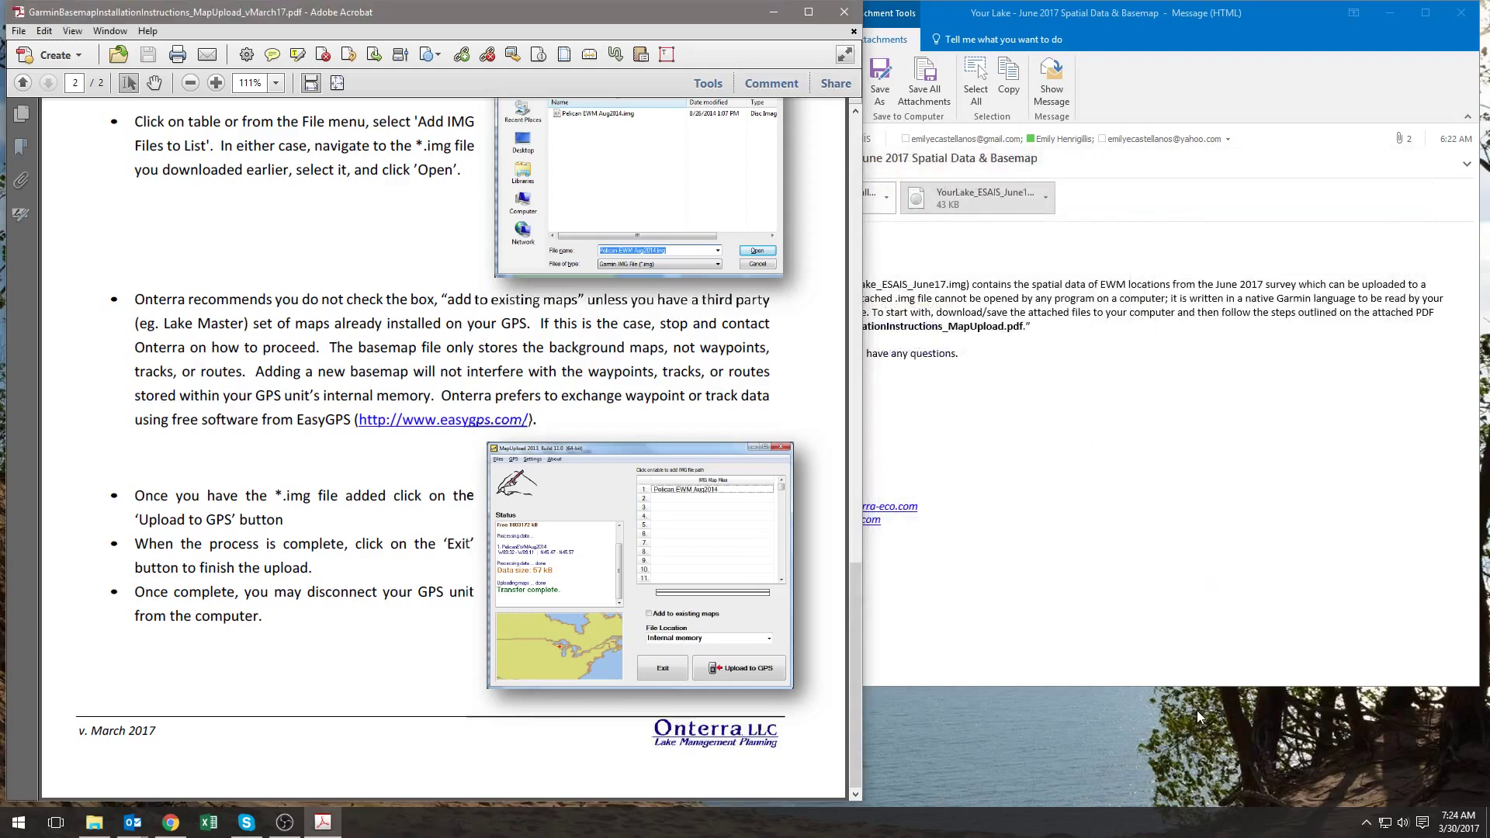